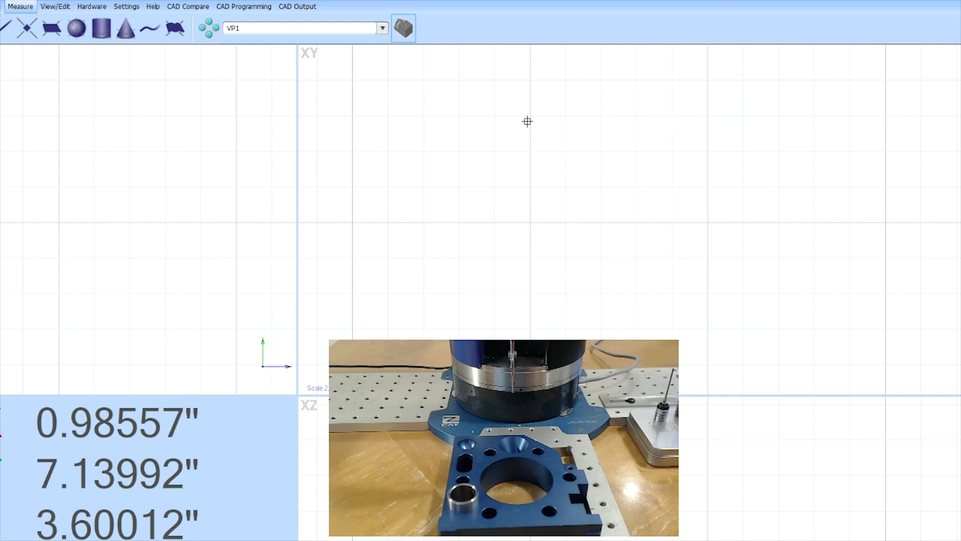
Step: Choose the VP1 probe for measuring, probe a four-point plane on the part, and move its results window clear of the drawing
{"action": "left_click", "coordinate": [382, 28]}
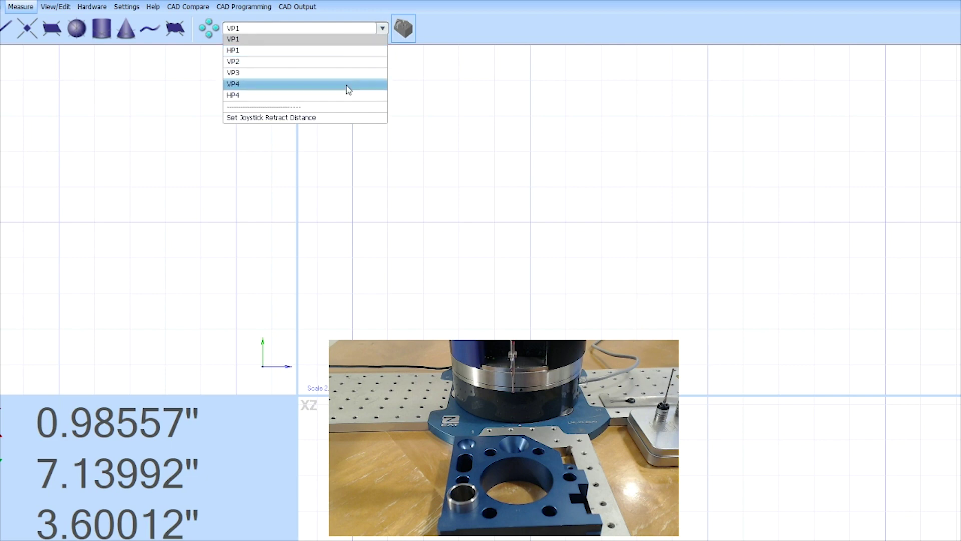
{"action": "left_click", "coordinate": [307, 40]}
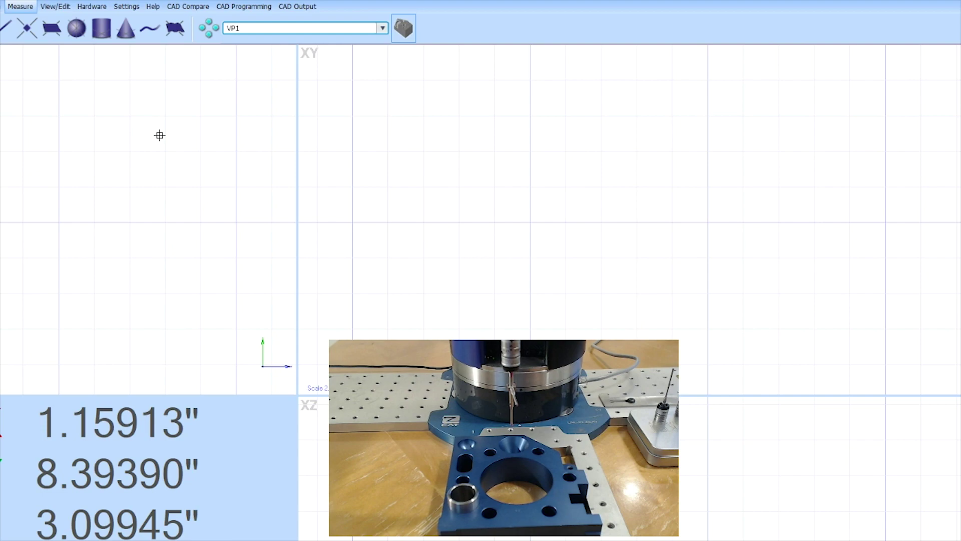
{"action": "left_click", "coordinate": [128, 8]}
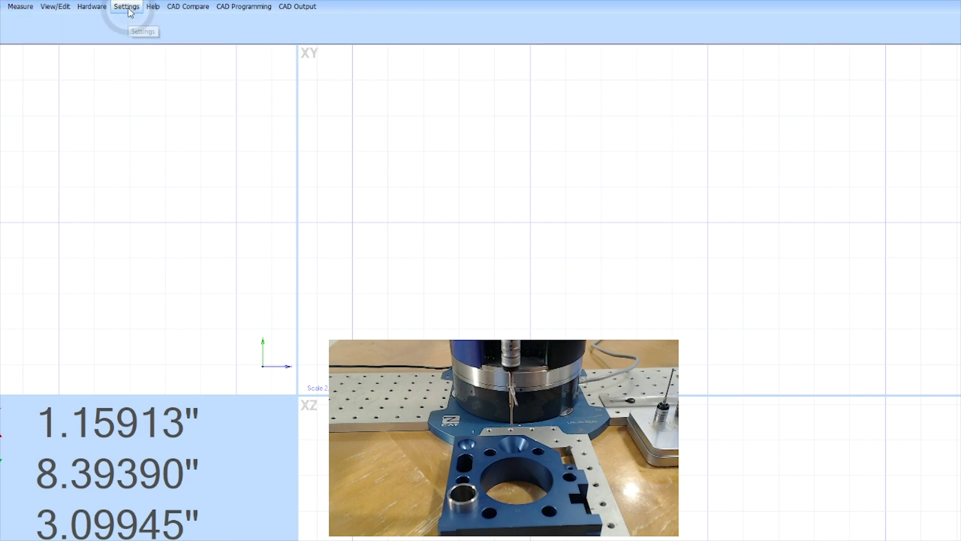
{"action": "left_click", "coordinate": [20, 7]}
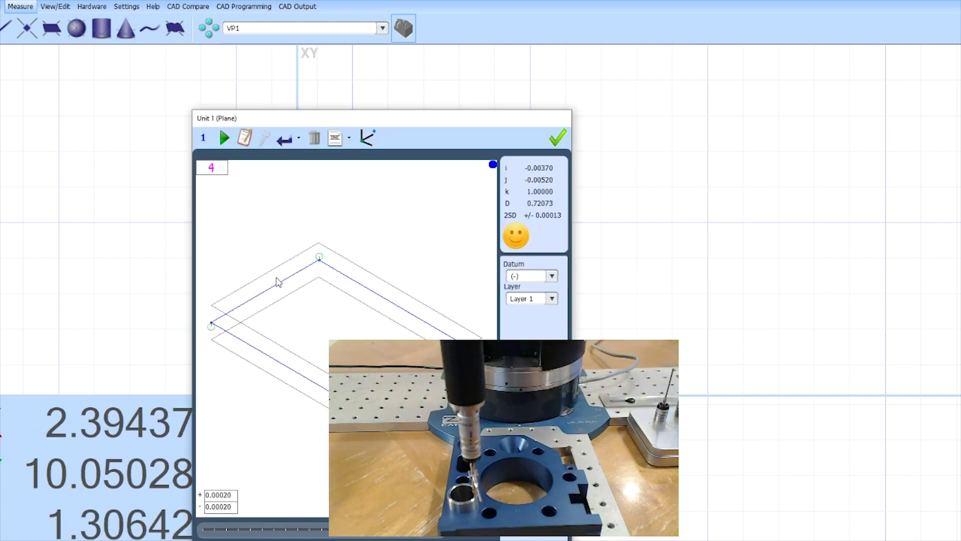
{"action": "left_click_drag", "start_coordinate": [358, 125], "coordinate": [141, 67]}
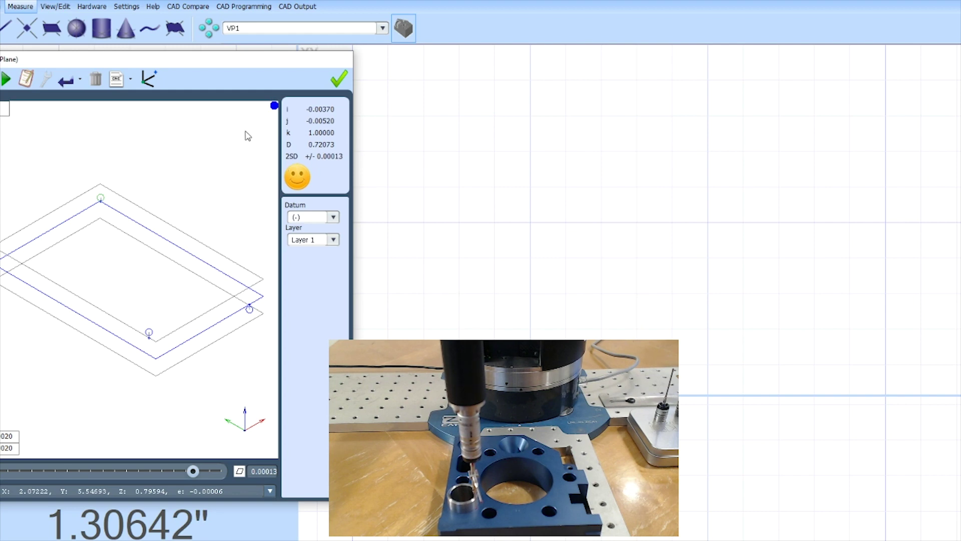
{"action": "left_click_drag", "start_coordinate": [232, 59], "coordinate": [261, 63]}
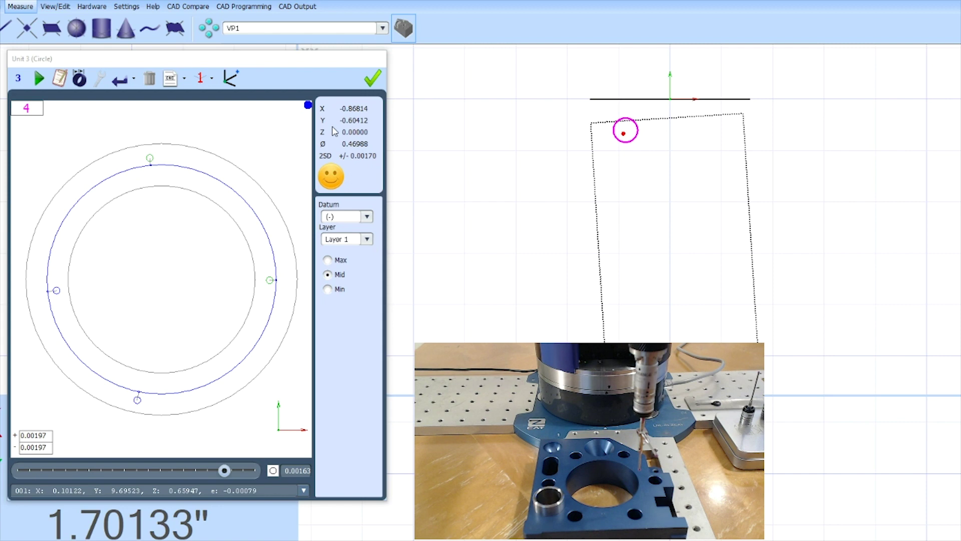
Step: Define the reference from the first small four-point circle, and accept the large bore circle measured with four points
{"action": "left_click", "coordinate": [231, 78]}
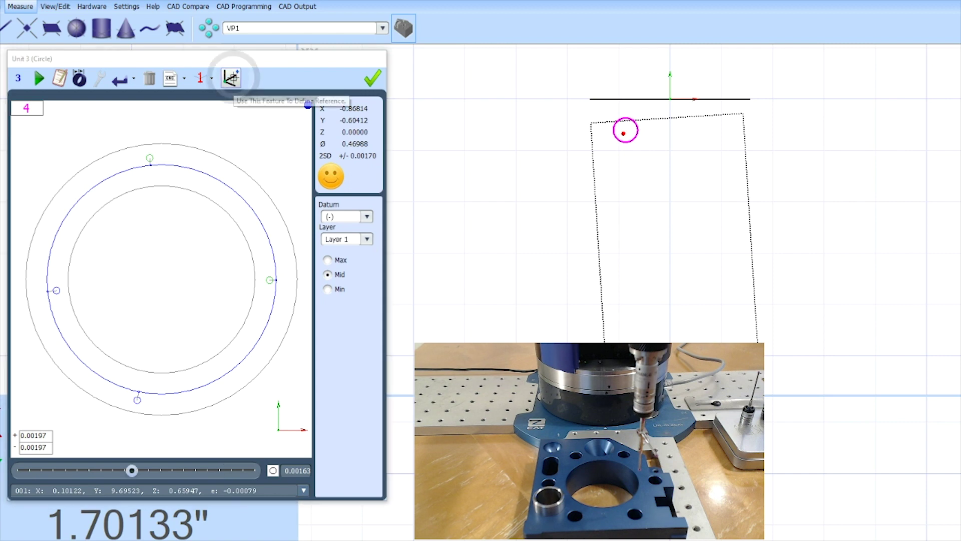
{"action": "left_click", "coordinate": [368, 81]}
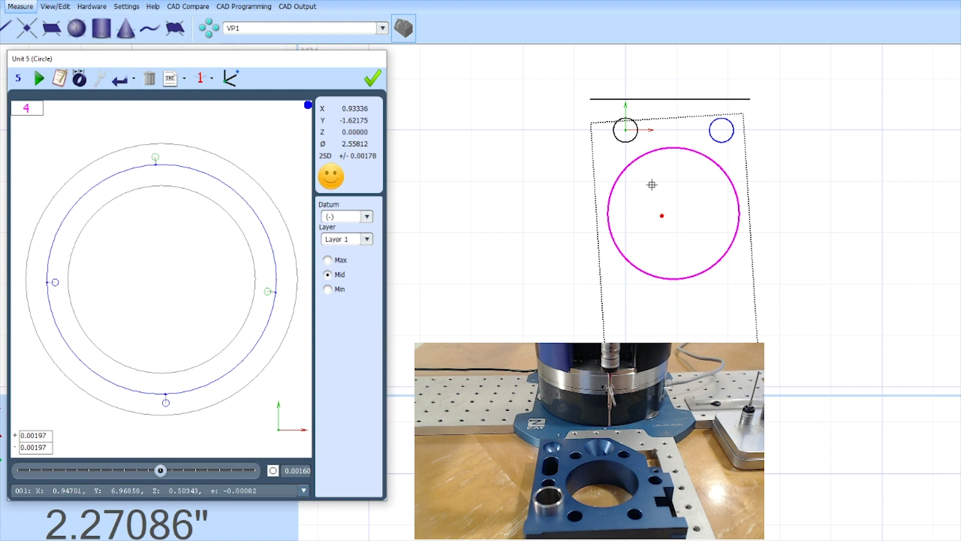
{"action": "left_click", "coordinate": [371, 80]}
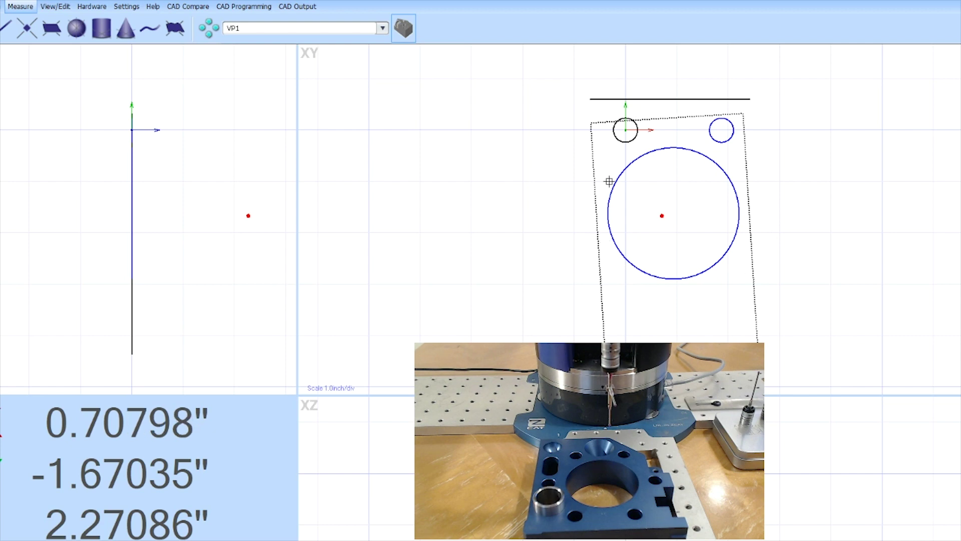
Step: Add a diameter dimension with circularity to the large circle and switch the measurement units to millimetres
{"action": "left_click_drag", "start_coordinate": [615, 180], "coordinate": [442, 170]}
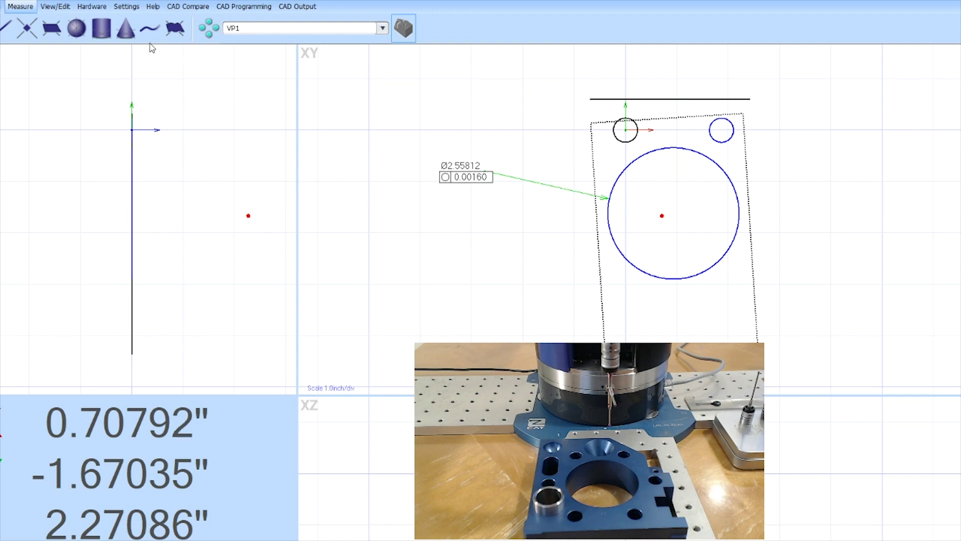
{"action": "left_click", "coordinate": [126, 6]}
{"action": "left_click", "coordinate": [54, 28]}
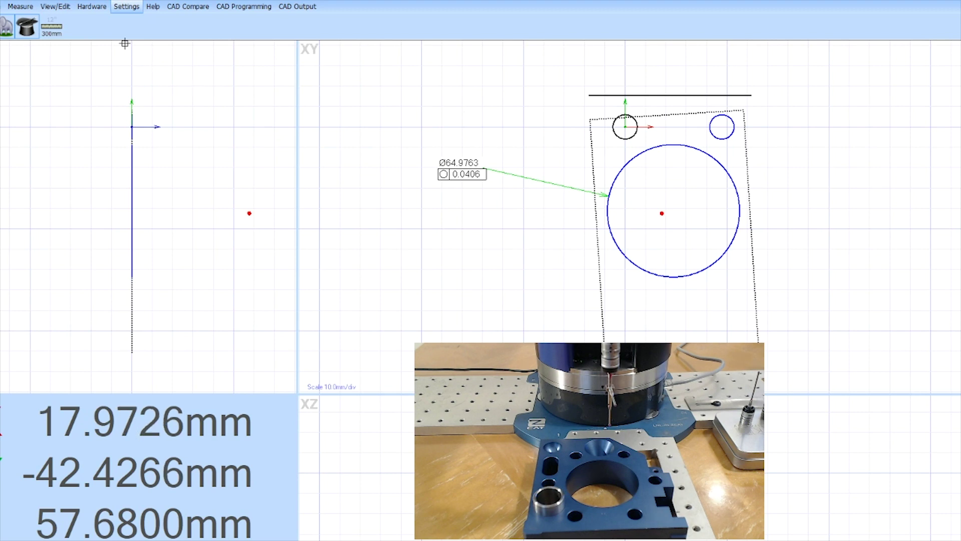
Step: Rerun the inspection with the current data saved for SPC analysis, and review the large circle's diameter tolerances and statistics
{"action": "left_click", "coordinate": [33, 11]}
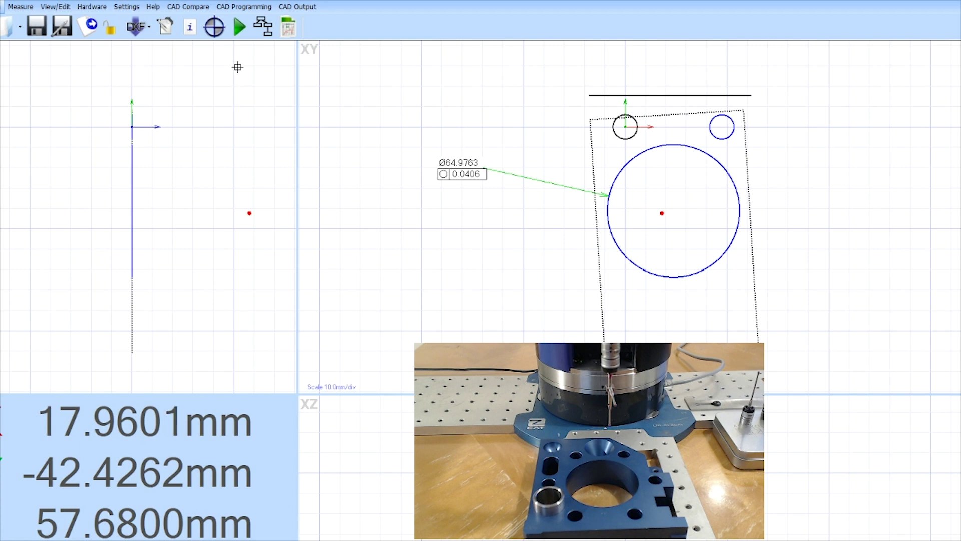
{"action": "left_click", "coordinate": [240, 35]}
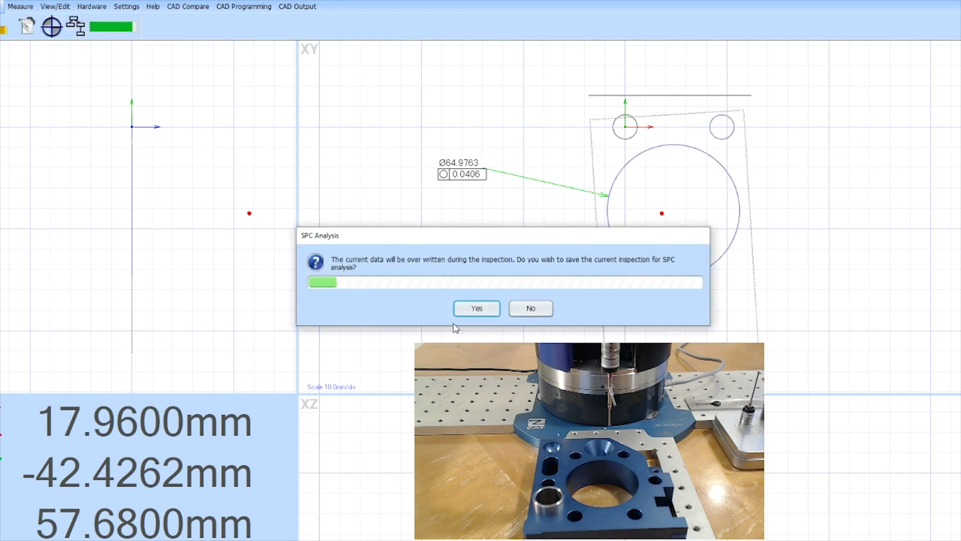
{"action": "left_click", "coordinate": [470, 307]}
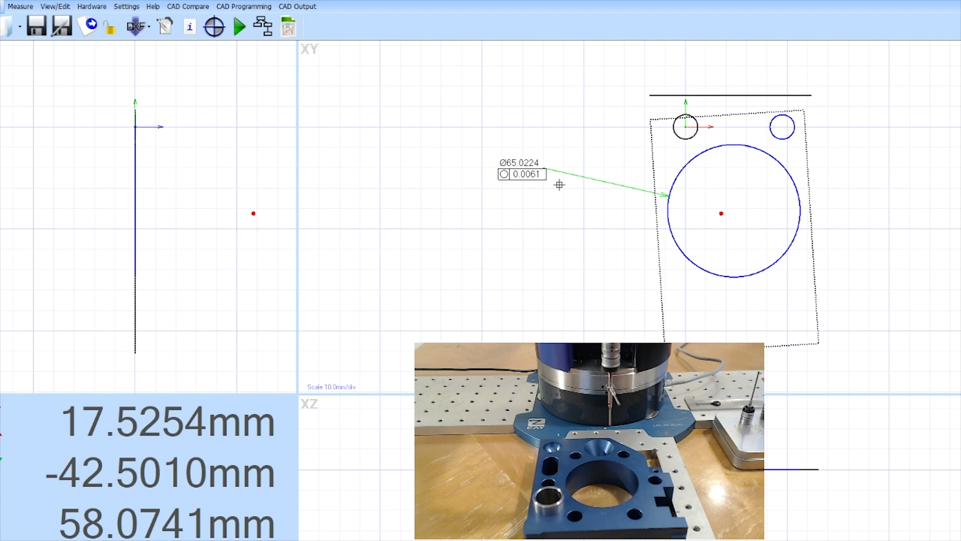
{"action": "double_click", "coordinate": [566, 173]}
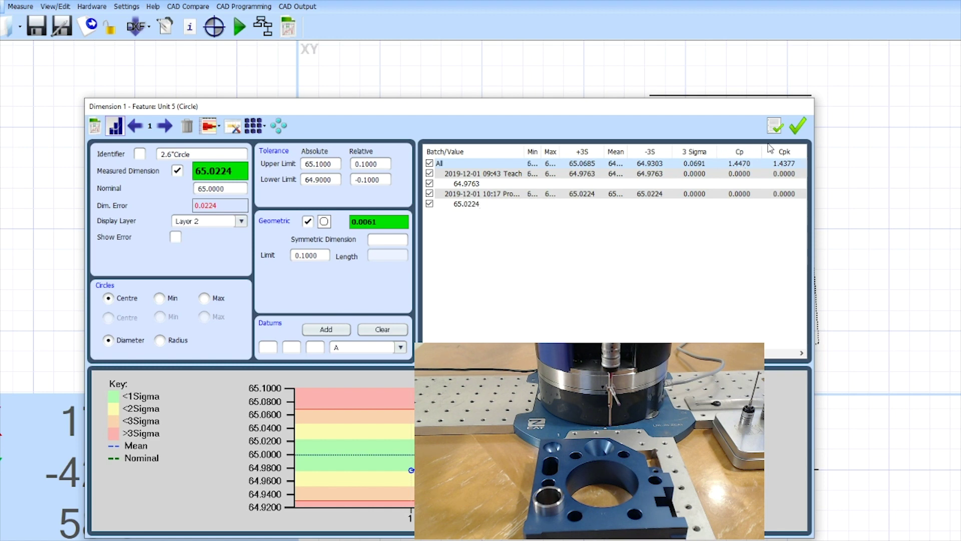
{"action": "left_click", "coordinate": [798, 128]}
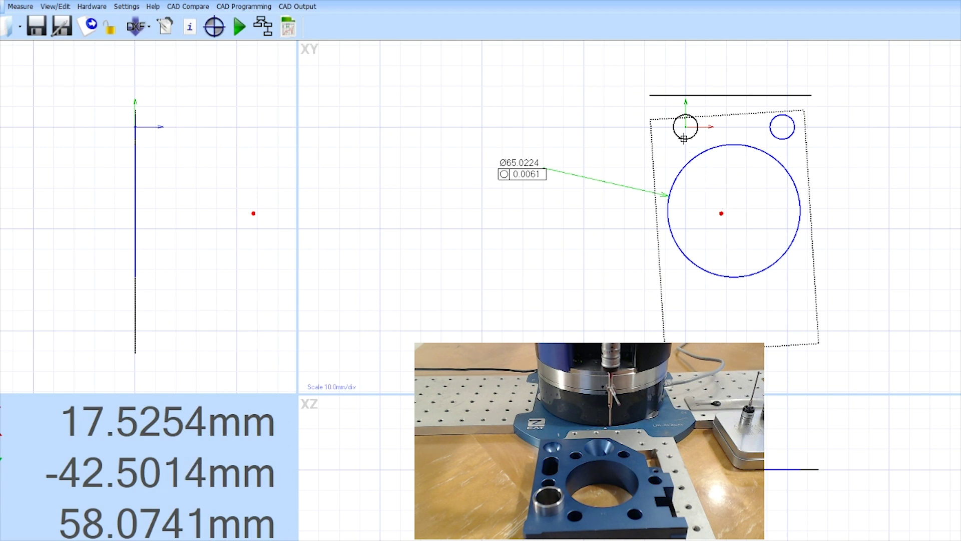
Step: Dimension the diameters of the two small circles and the horizontal distance between their centres
{"action": "left_click_drag", "start_coordinate": [684, 139], "coordinate": [558, 96]}
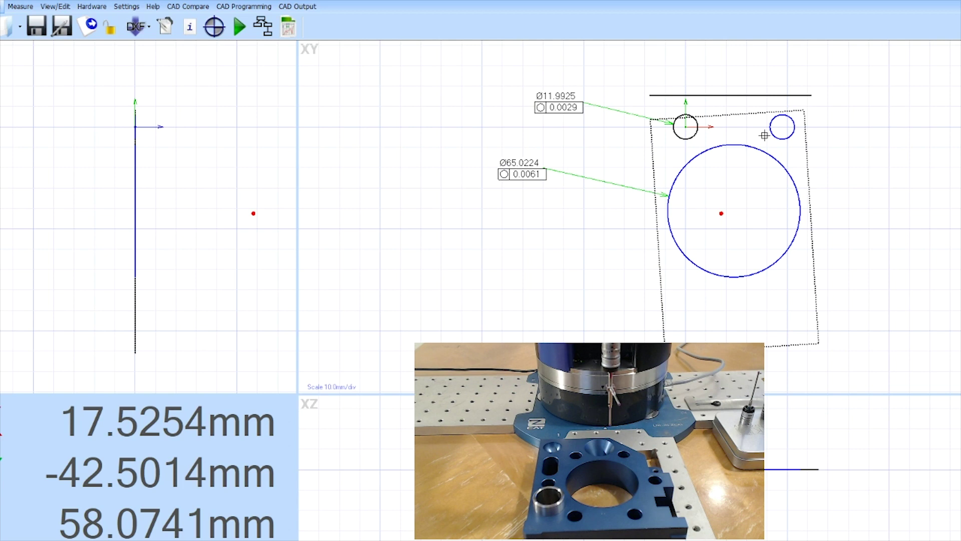
{"action": "left_click_drag", "start_coordinate": [778, 129], "coordinate": [896, 107]}
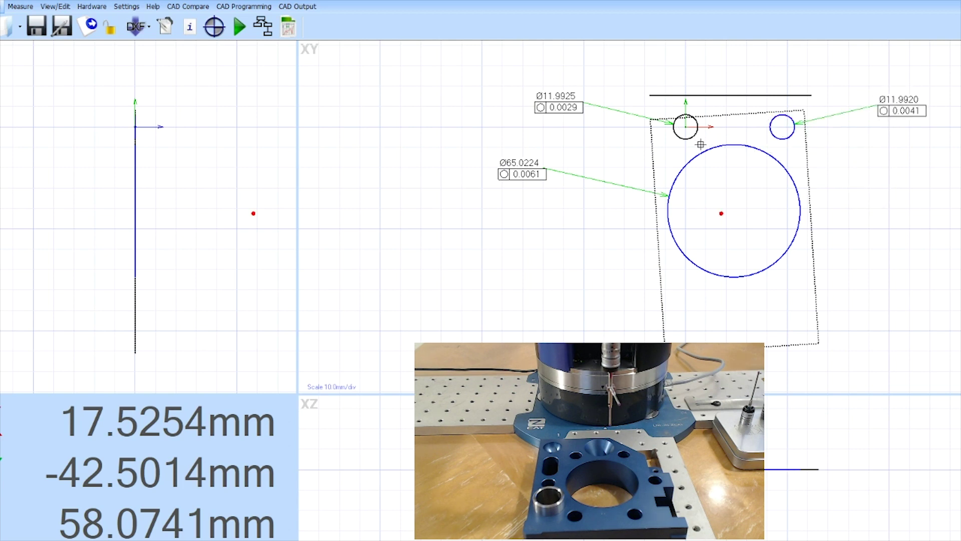
{"action": "left_click_drag", "start_coordinate": [695, 139], "coordinate": [755, 68]}
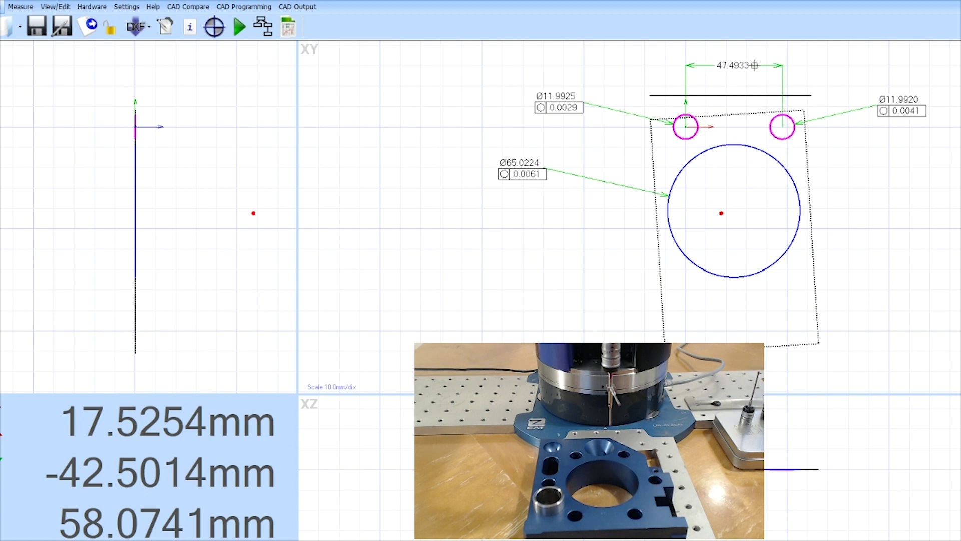
{"action": "left_click", "coordinate": [755, 65]}
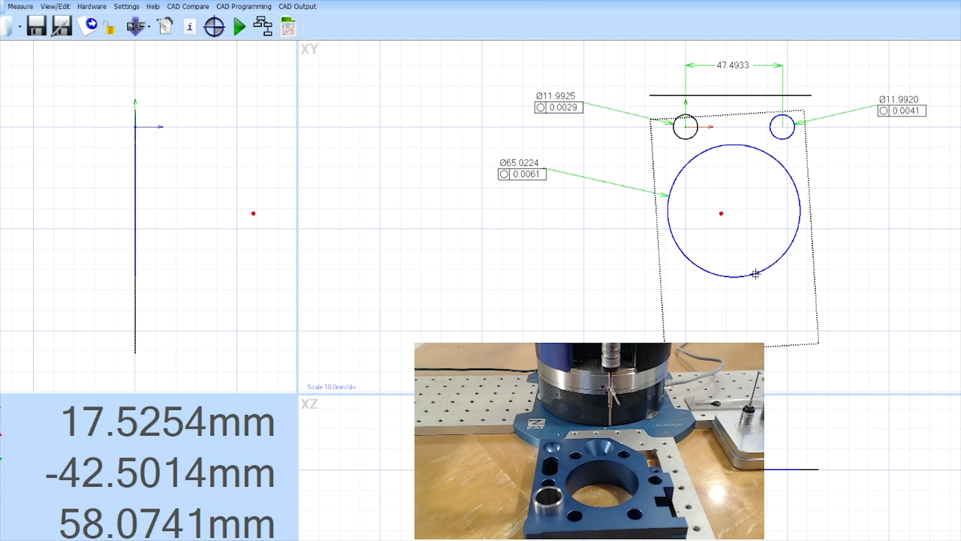
Step: Add an XYZ position dimension to the large circle and place it beside the part outline
{"action": "left_click_drag", "start_coordinate": [755, 273], "coordinate": [914, 216]}
{"action": "left_click", "coordinate": [927, 235]}
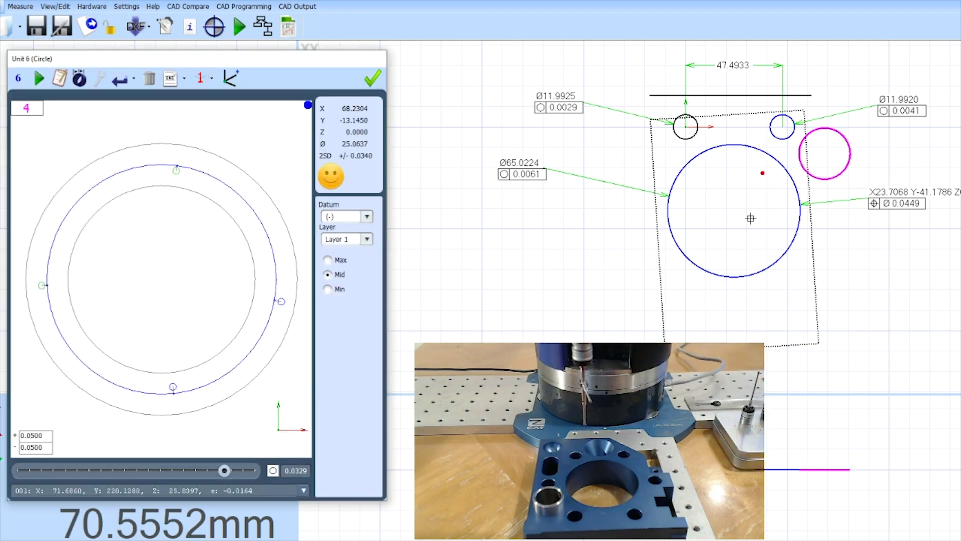
Step: Remake the ring's outer boss circle from template positions with 6 points and penetration -6, run the measurement, and accept it
{"action": "left_click", "coordinate": [170, 80]}
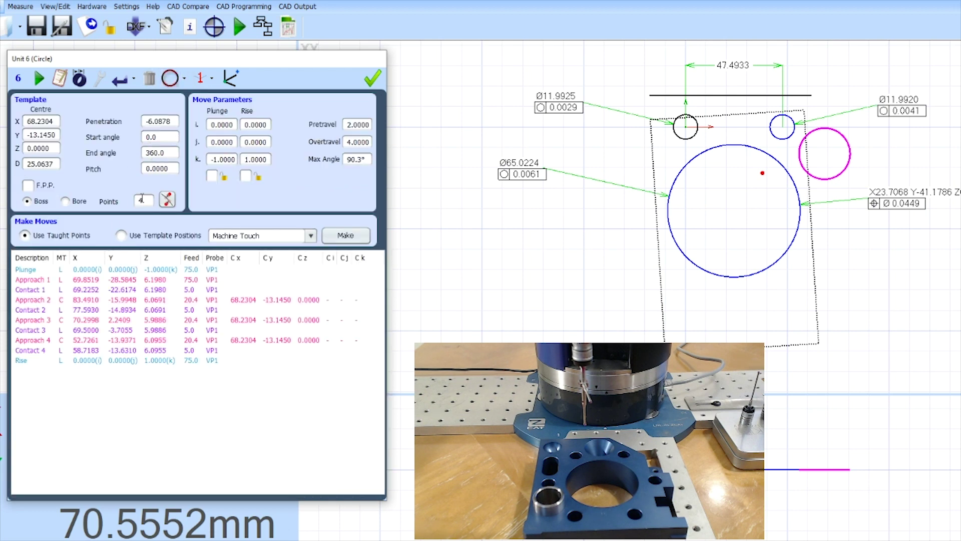
{"action": "double_click", "coordinate": [141, 199]}
{"action": "left_click_drag", "start_coordinate": [147, 121], "coordinate": [185, 126]}
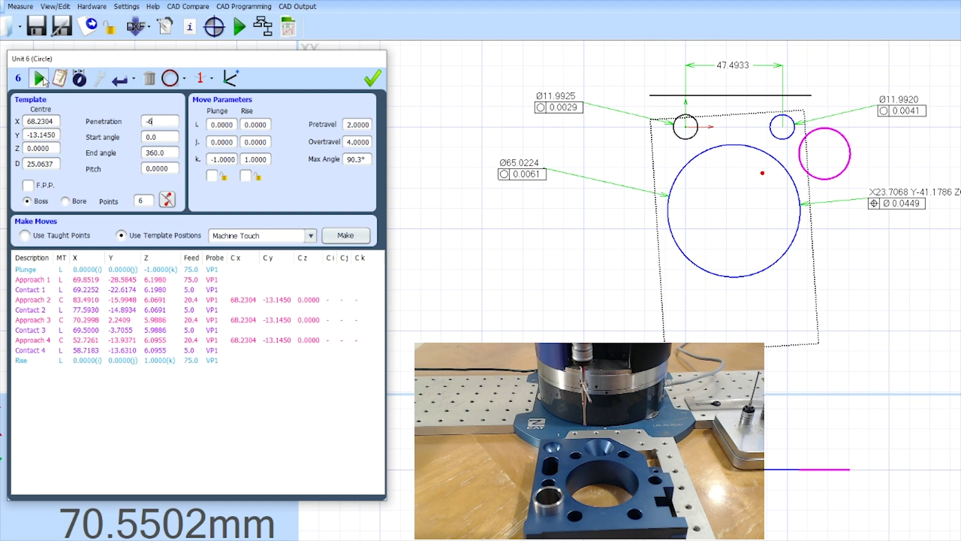
{"action": "key", "text": "Return"}
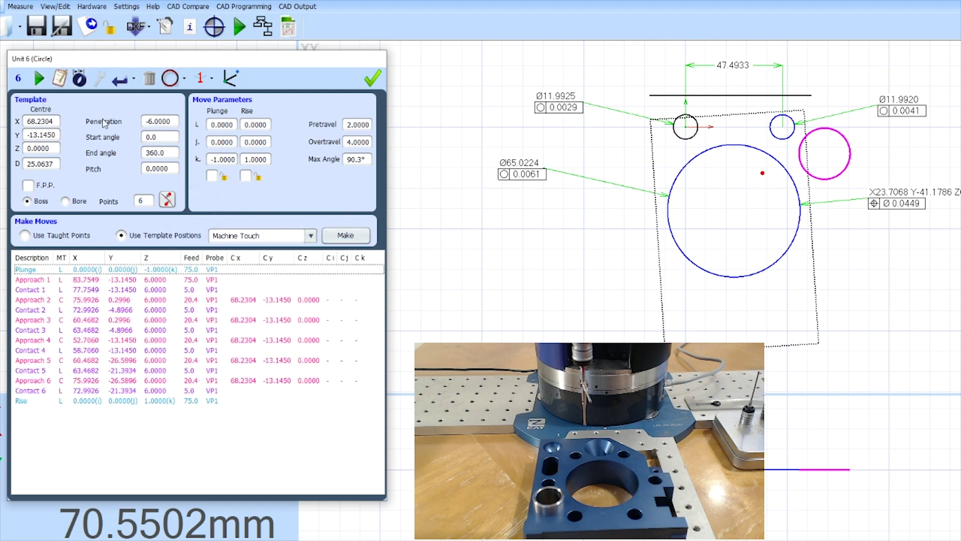
{"action": "left_click", "coordinate": [37, 79]}
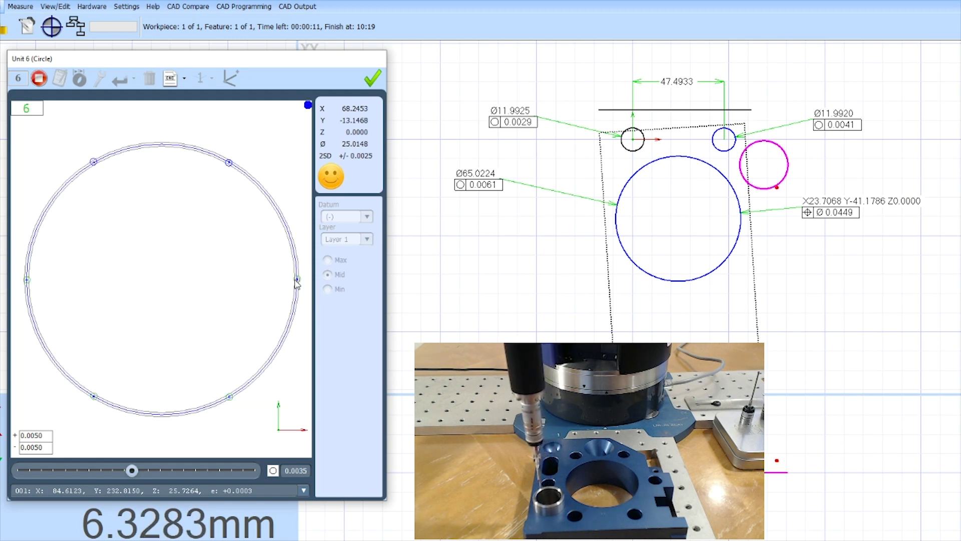
{"action": "left_click", "coordinate": [373, 79]}
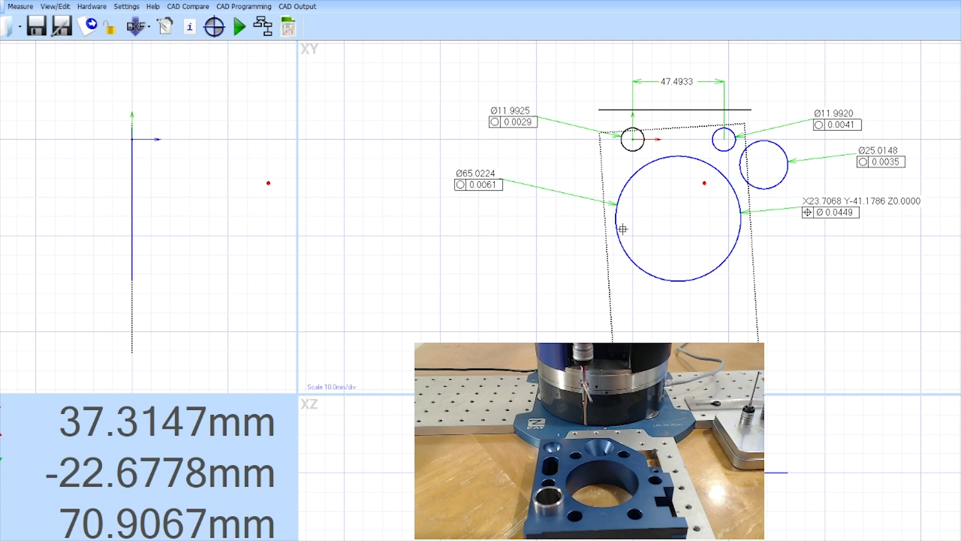
Step: Remake the large bore circle's moves from template positions with 8 points and a penetration of 6, and accept them
{"action": "double_click", "coordinate": [641, 166]}
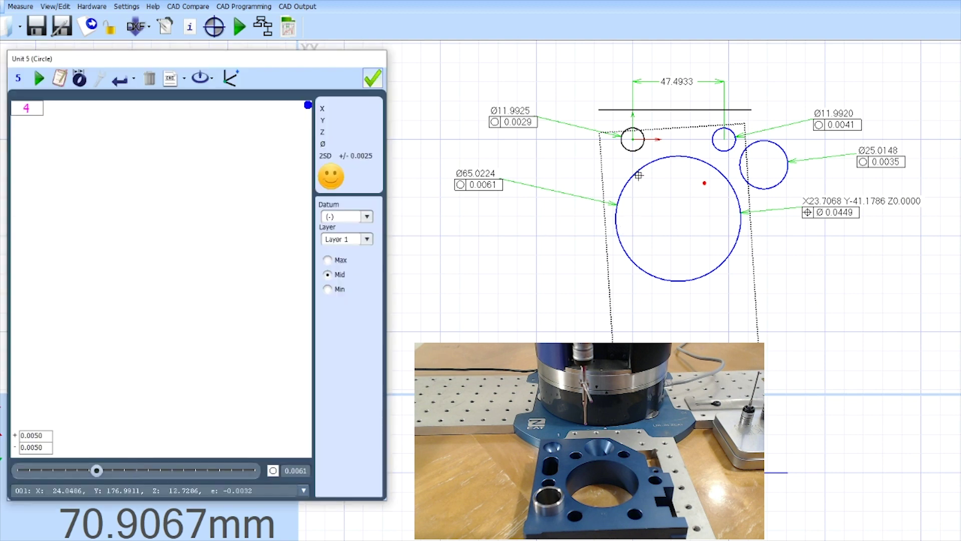
{"action": "left_click", "coordinate": [170, 79]}
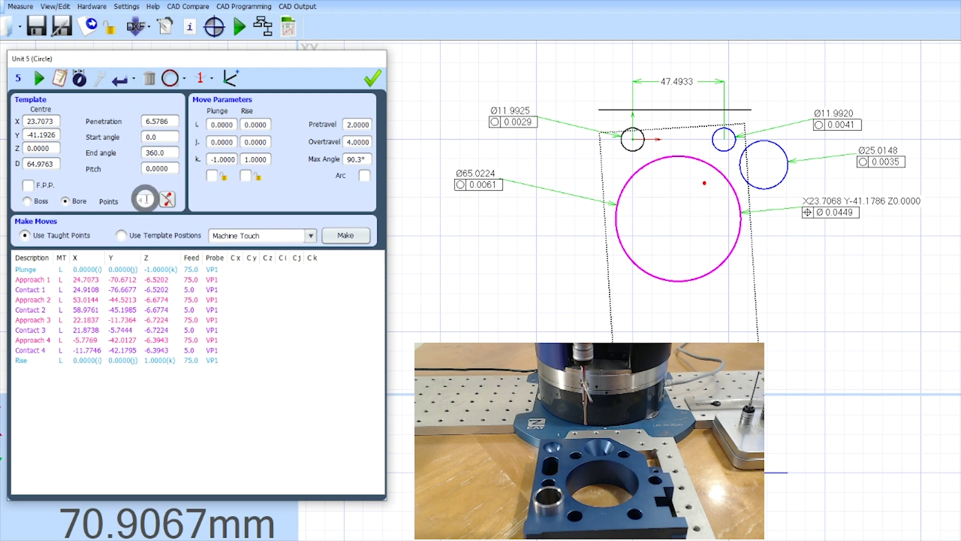
{"action": "double_click", "coordinate": [145, 199]}
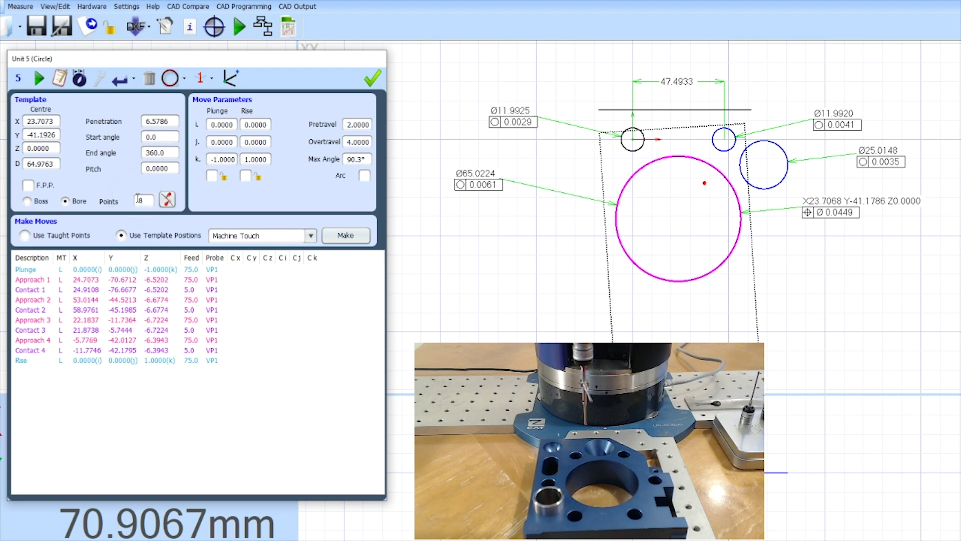
{"action": "double_click", "coordinate": [158, 122]}
{"action": "left_click", "coordinate": [340, 236]}
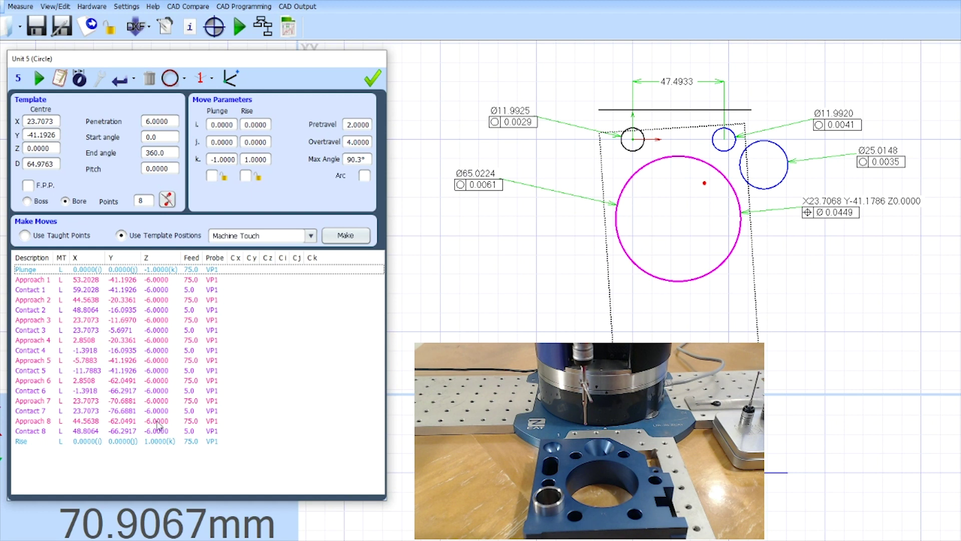
{"action": "left_click", "coordinate": [372, 78]}
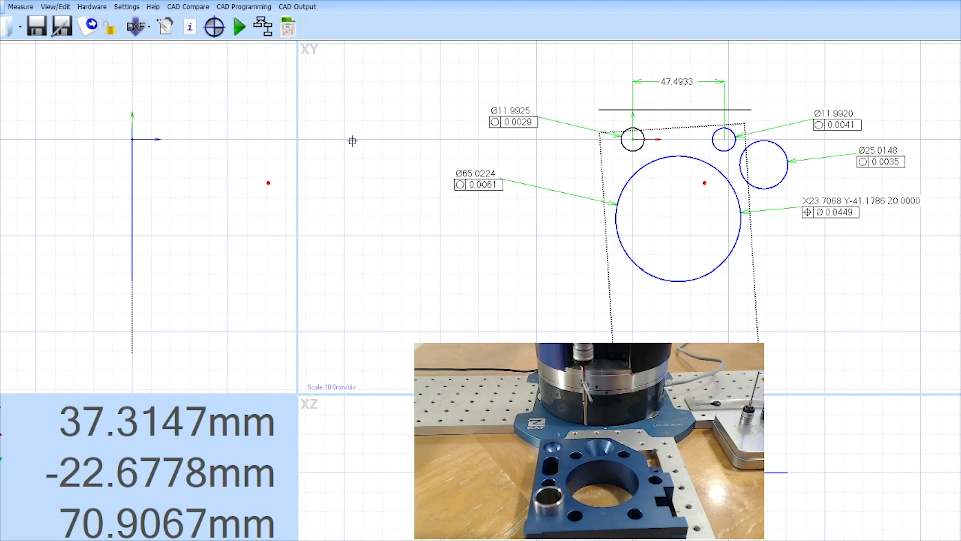
Step: Measure the ring's inner bore as an eight-point cylinder and rerun that feature under machine control
{"action": "left_click", "coordinate": [20, 7]}
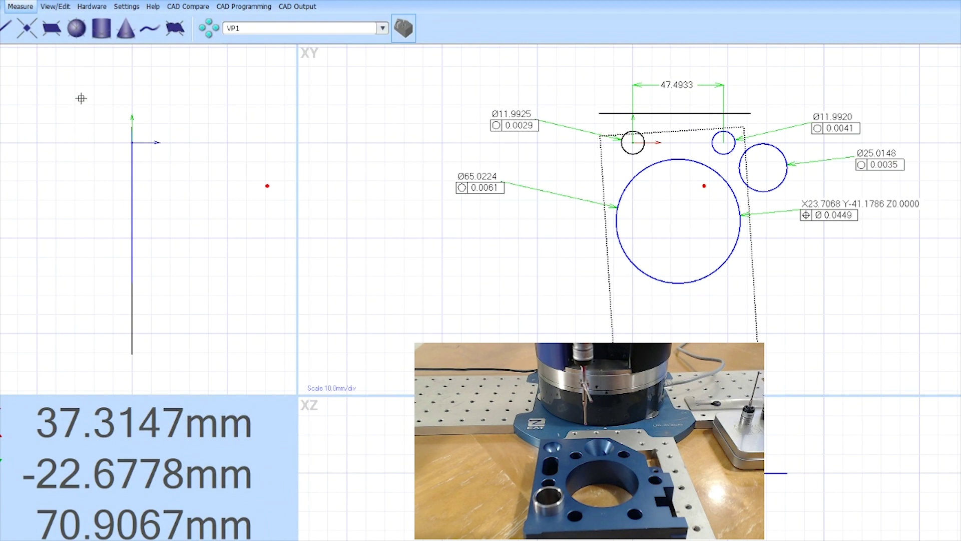
{"action": "left_click", "coordinate": [102, 29]}
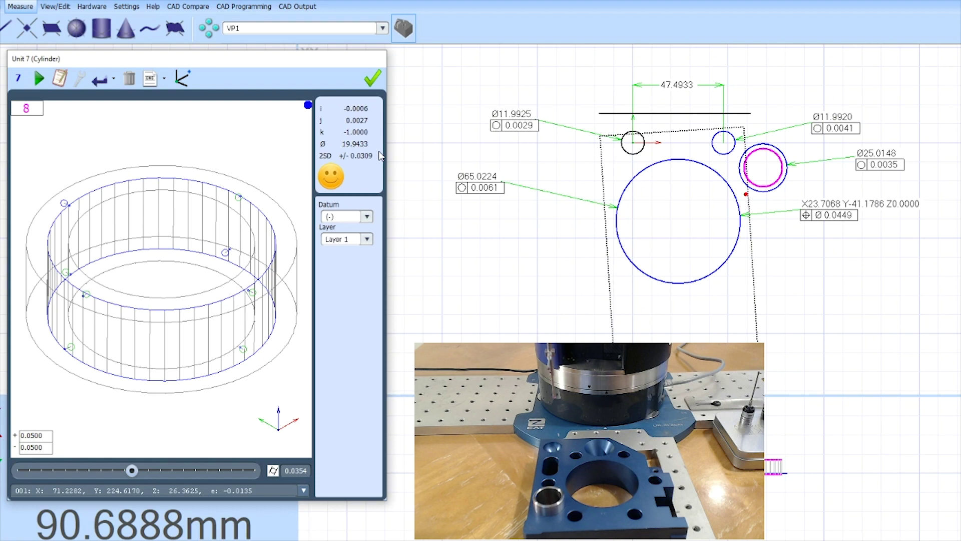
{"action": "left_click_drag", "start_coordinate": [301, 63], "coordinate": [366, 76]}
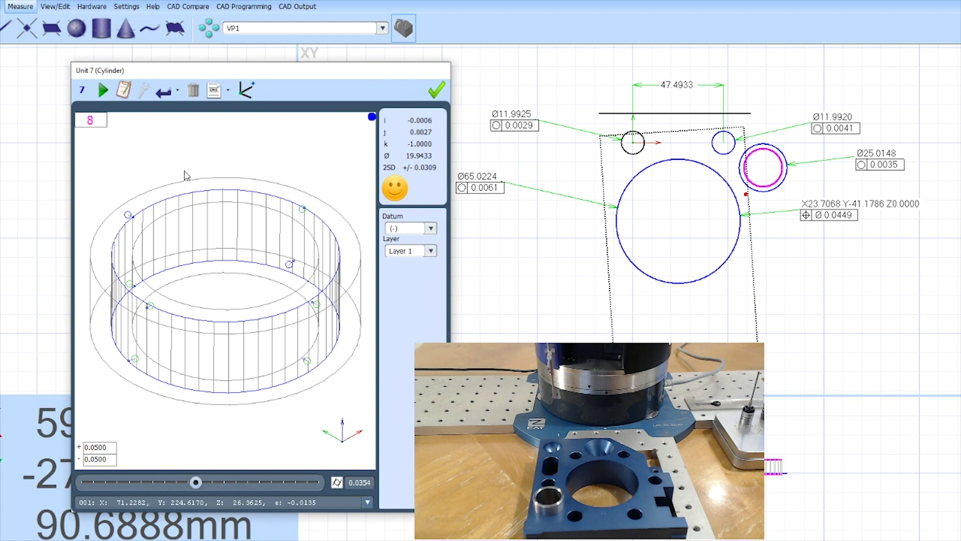
{"action": "left_click", "coordinate": [104, 91]}
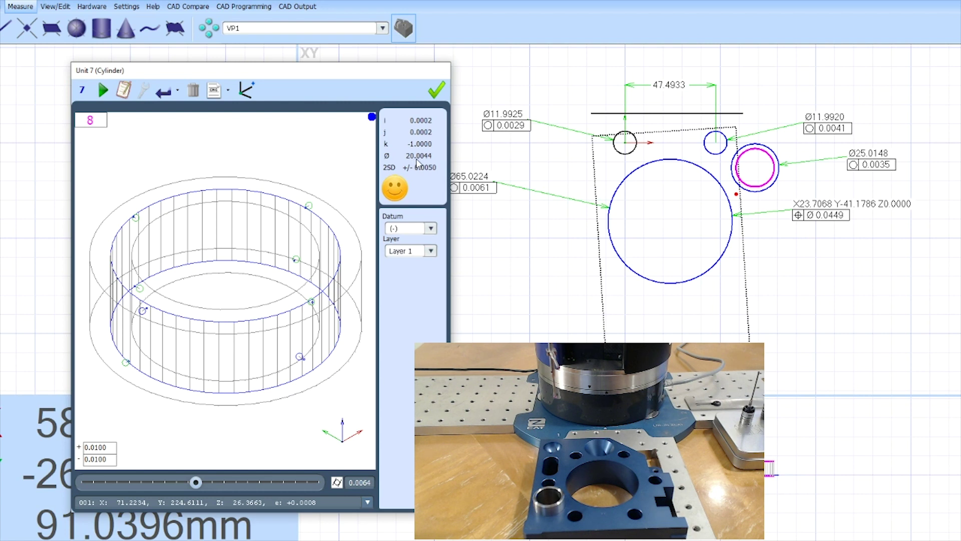
Step: Accept the ring's inner bore cylinder and place its diameter and cylindricity dimension in the XZ view
{"action": "left_click", "coordinate": [437, 91]}
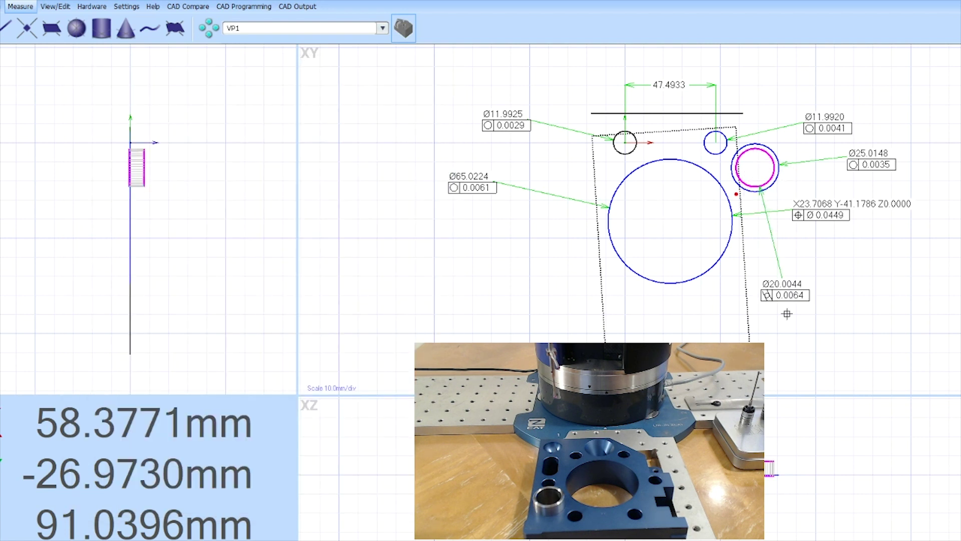
{"action": "left_click", "coordinate": [876, 458]}
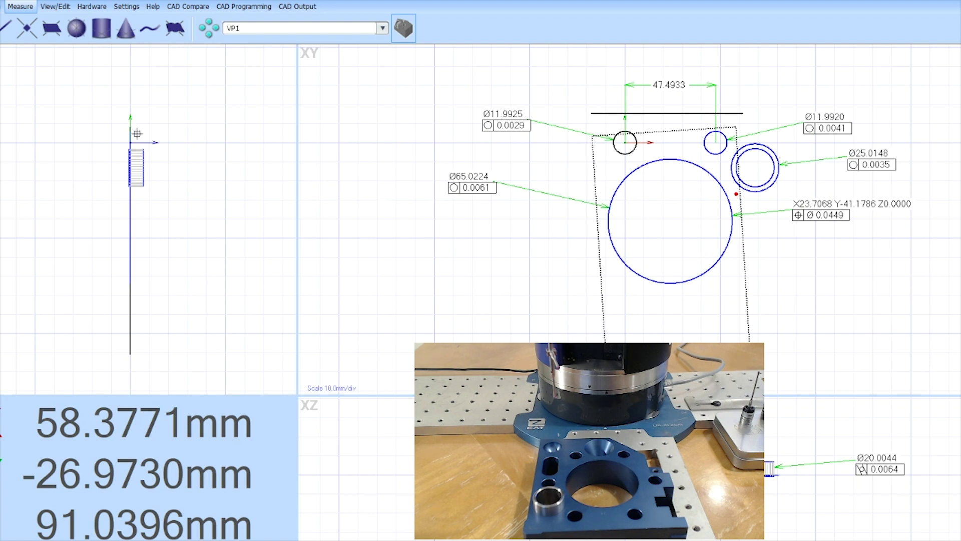
Step: Measure the spherical seat near the part's corner as a six-point sphere and accept it
{"action": "left_click", "coordinate": [77, 29]}
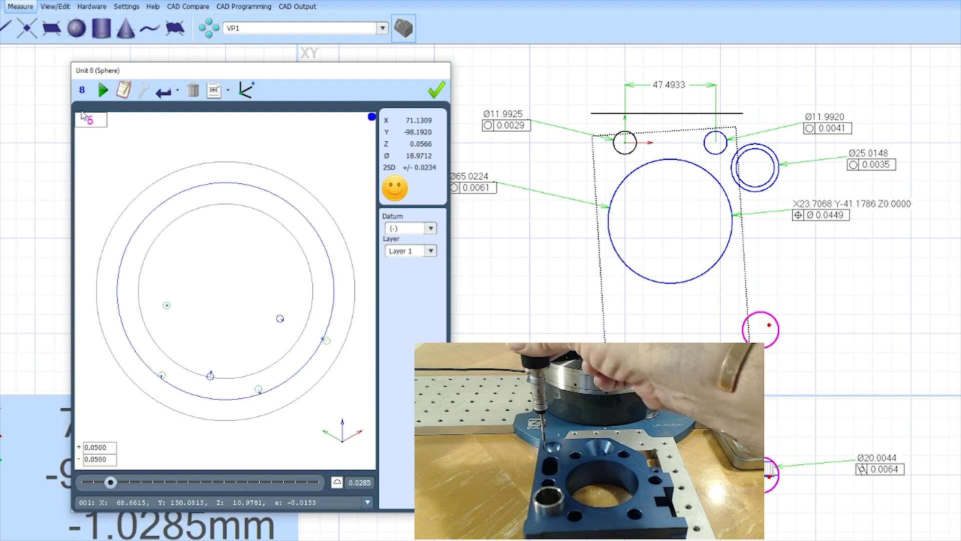
{"action": "left_click", "coordinate": [432, 97]}
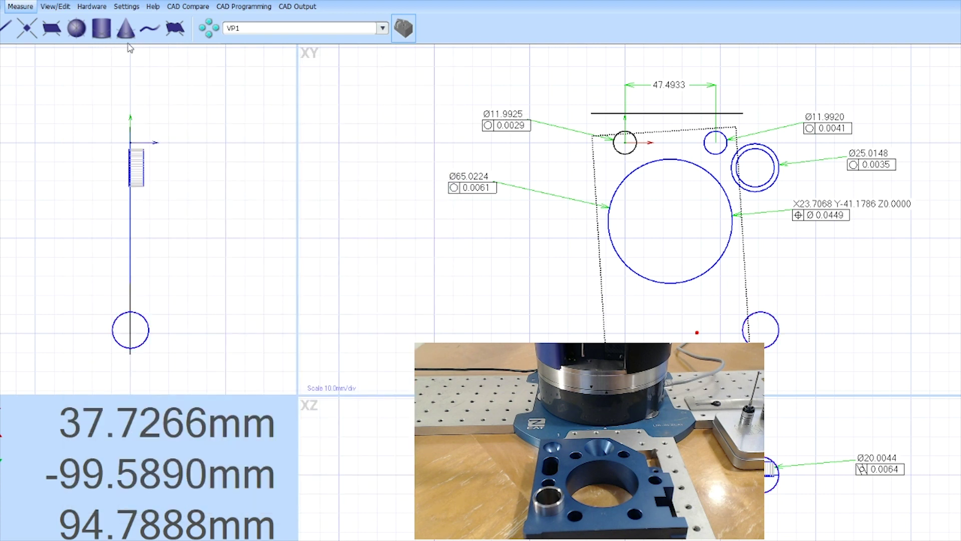
Step: Measure the conical hole below the large bore as an eight-point cone referenced to the part's plane, and accept it
{"action": "left_click", "coordinate": [126, 28]}
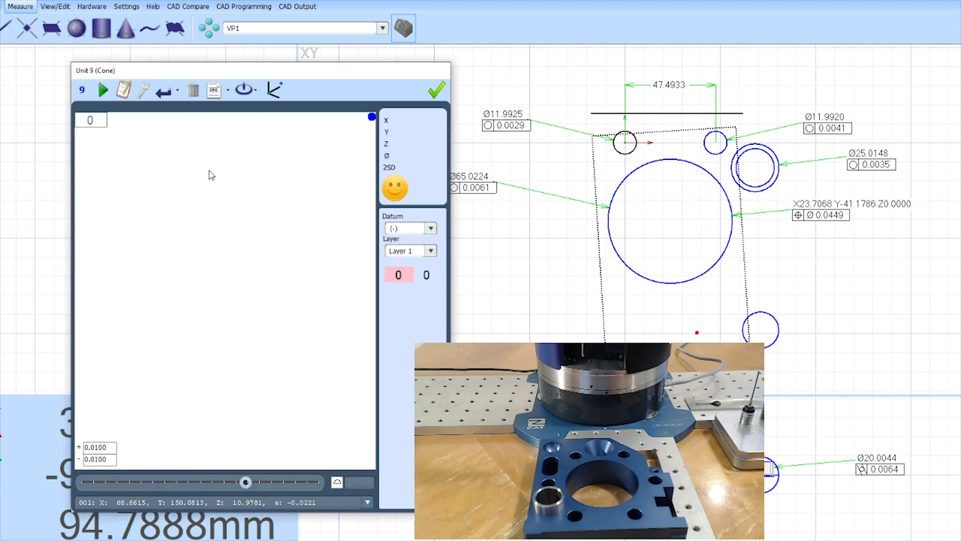
{"action": "left_click", "coordinate": [254, 95]}
{"action": "left_click", "coordinate": [268, 176]}
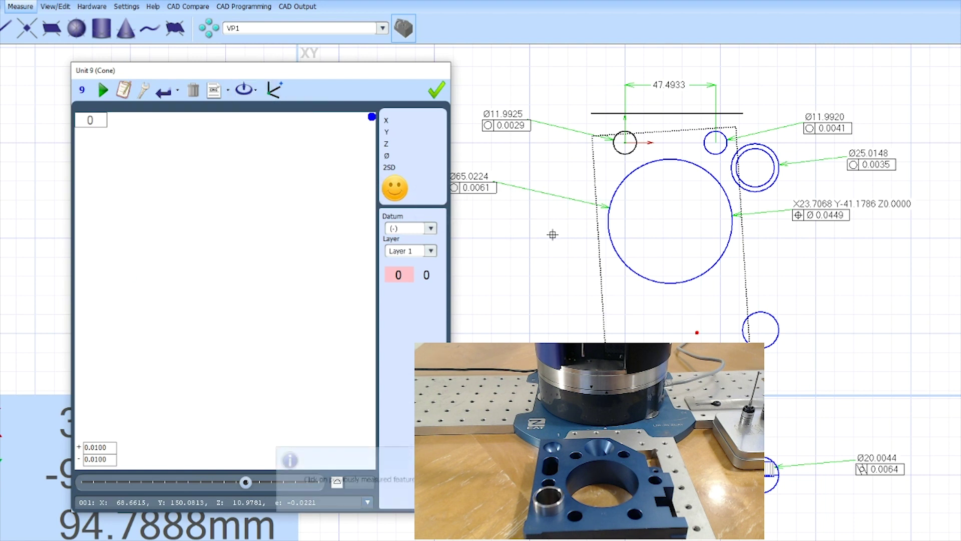
{"action": "left_click", "coordinate": [600, 278]}
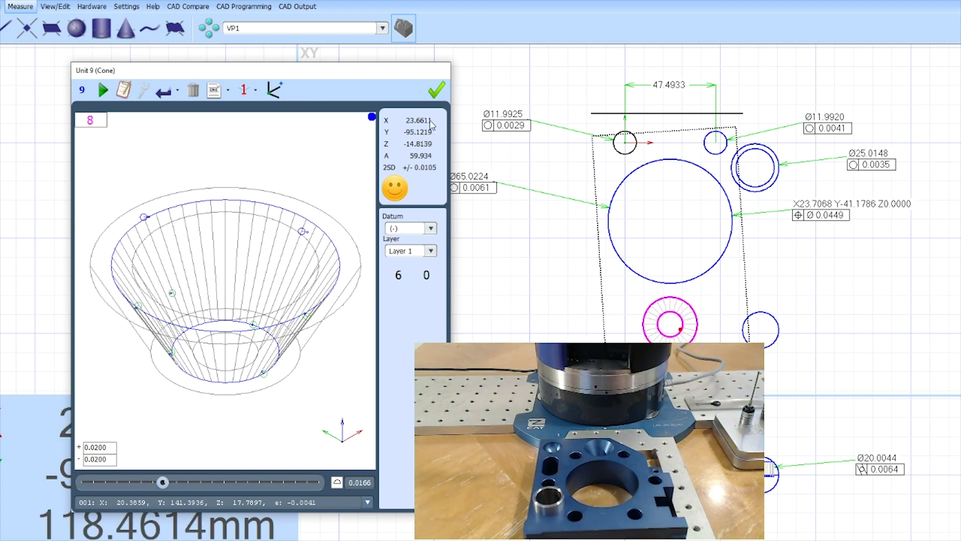
{"action": "left_click", "coordinate": [436, 92]}
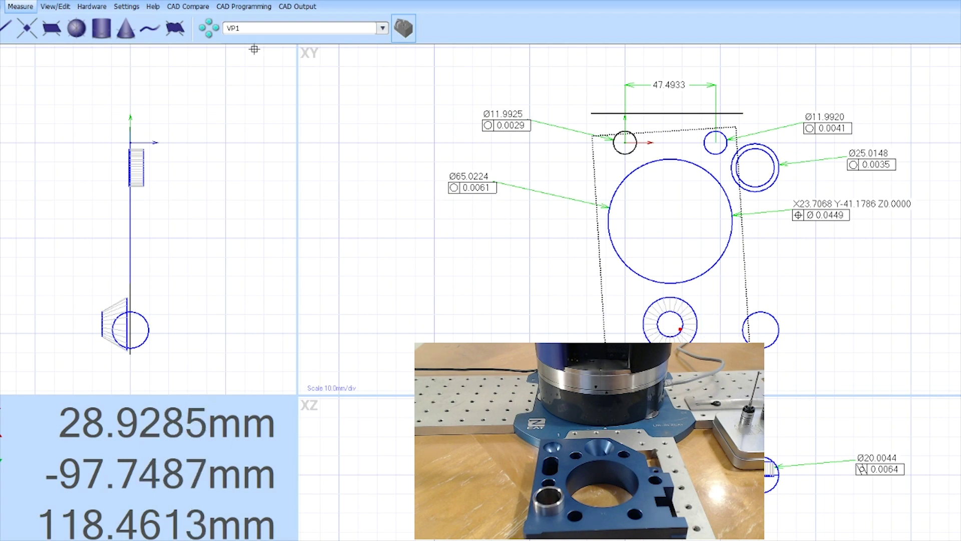
Step: Review the measured units listed in the inspection program, then close it
{"action": "left_click", "coordinate": [20, 6]}
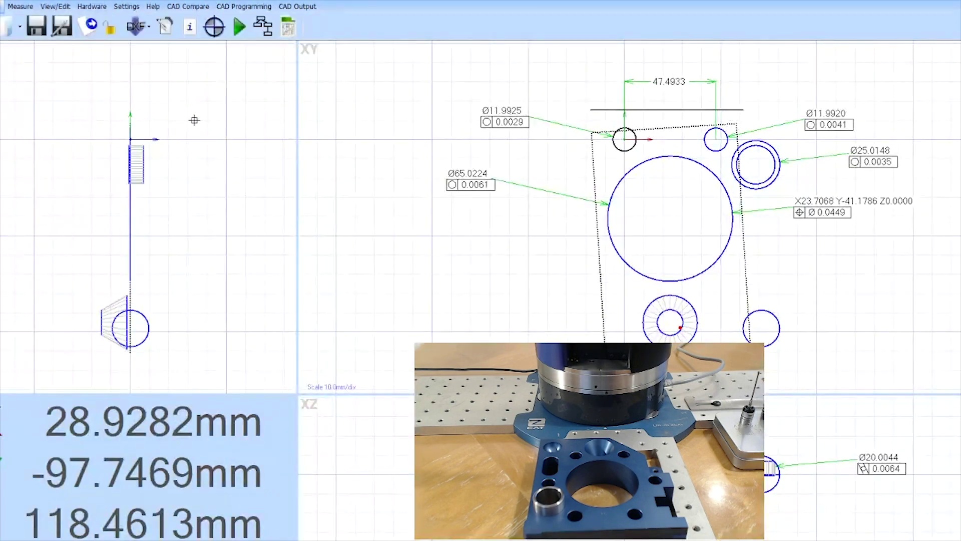
{"action": "left_click", "coordinate": [263, 30]}
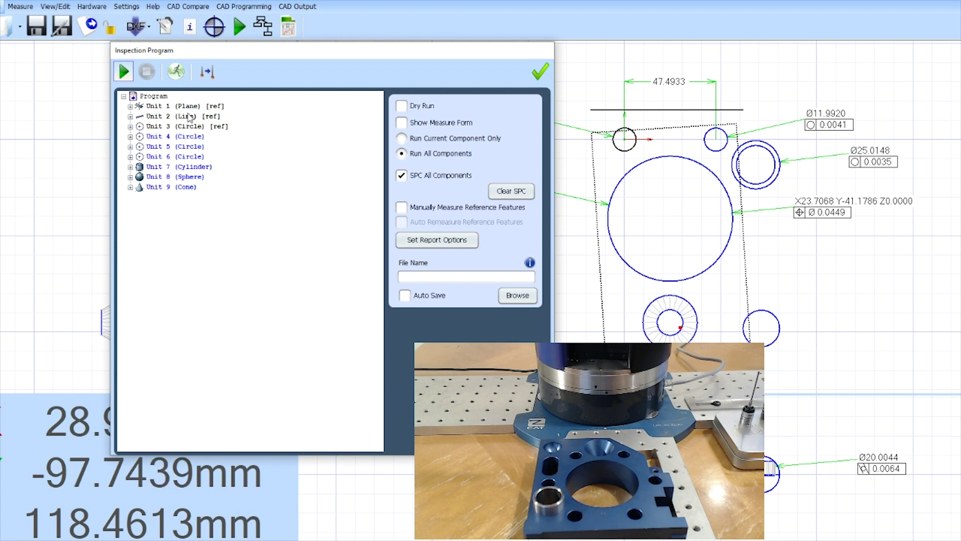
{"action": "left_click", "coordinate": [540, 72]}
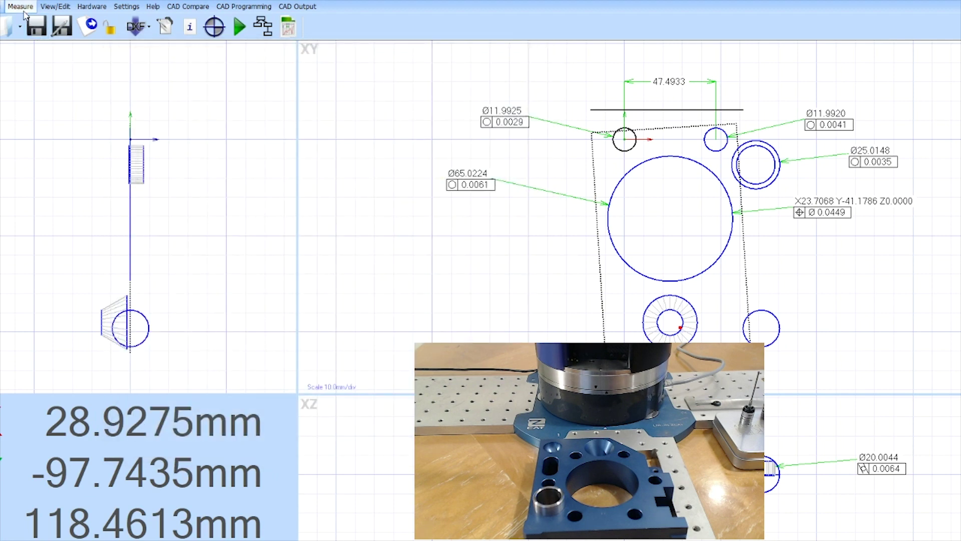
Step: Construct a centre line through the centres of the origin circle and the large bore circle
{"action": "left_click", "coordinate": [23, 9]}
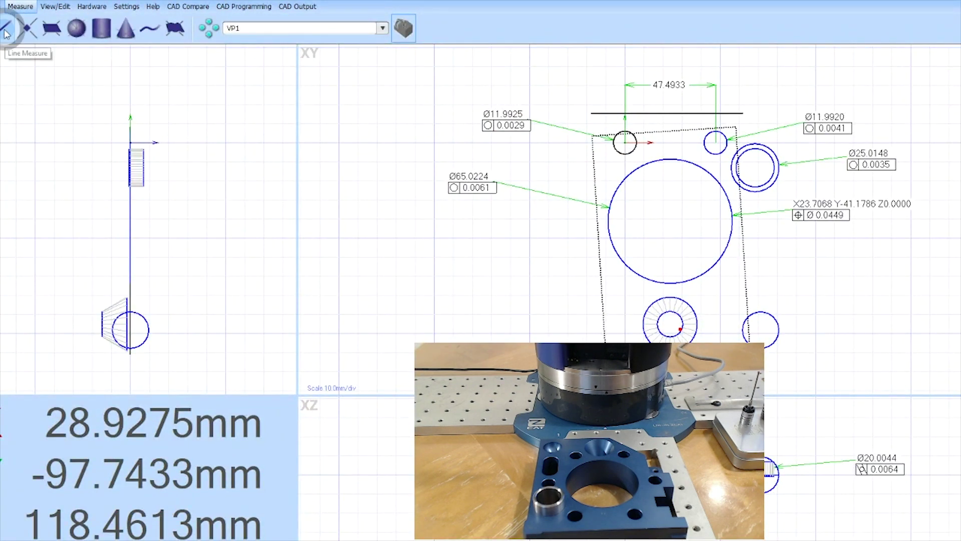
{"action": "left_click", "coordinate": [6, 31]}
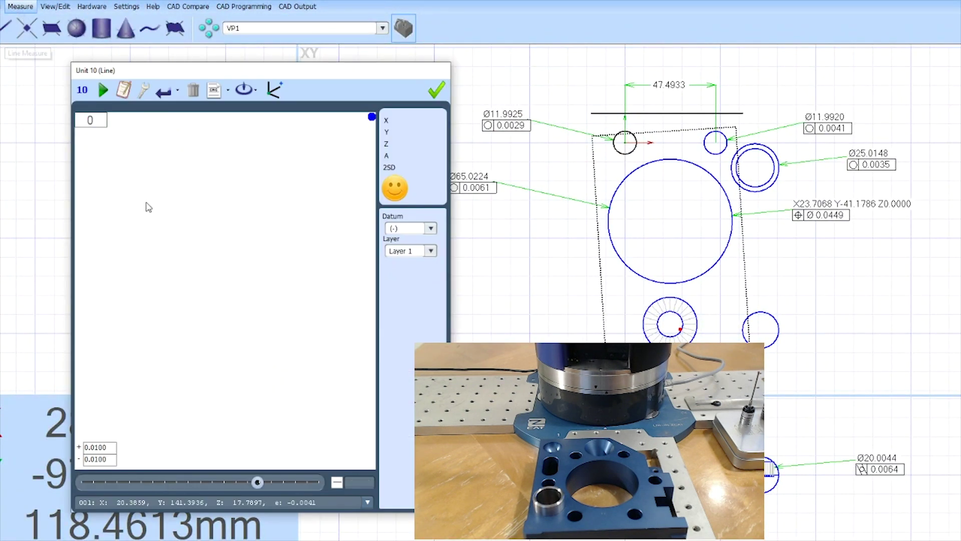
{"action": "left_click", "coordinate": [628, 153]}
{"action": "left_click", "coordinate": [639, 169]}
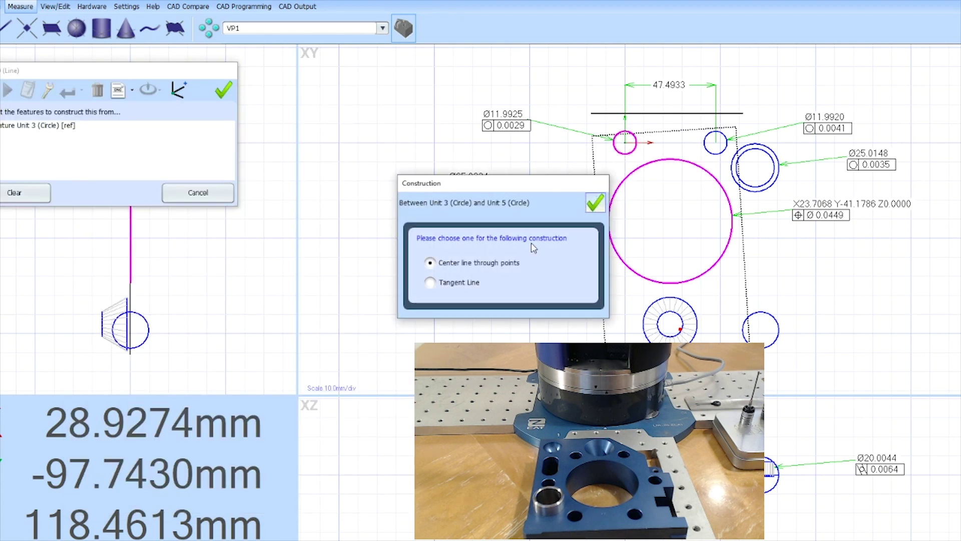
{"action": "left_click", "coordinate": [596, 203]}
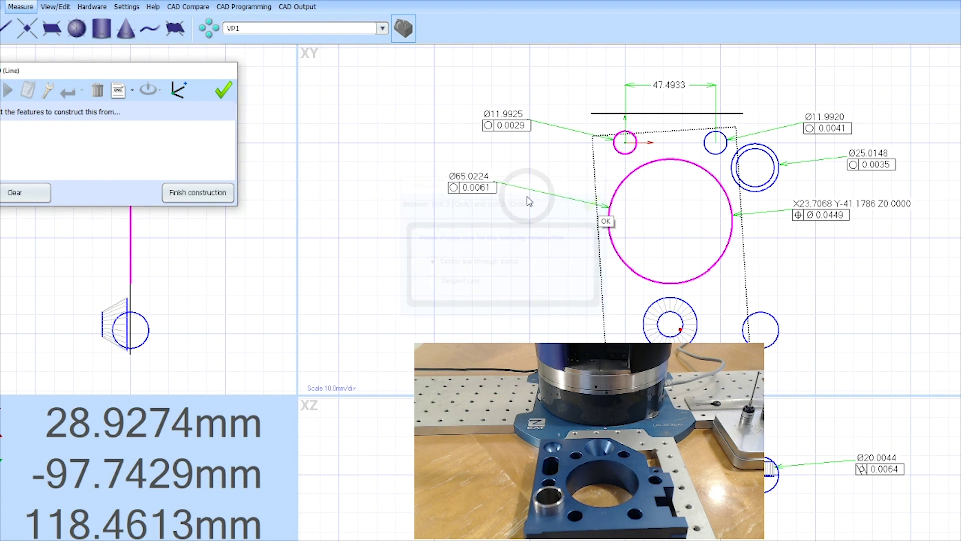
{"action": "left_click", "coordinate": [223, 88]}
Step: Construct a centre line from the second small circle to the large bore circle and dimension the angle between both lines above the part
{"action": "left_click", "coordinate": [8, 30]}
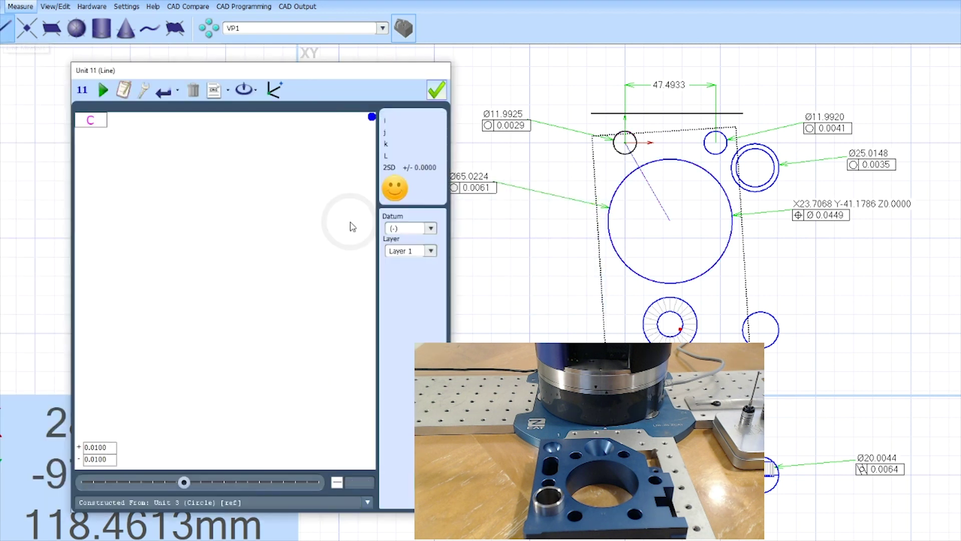
{"action": "left_click", "coordinate": [710, 145]}
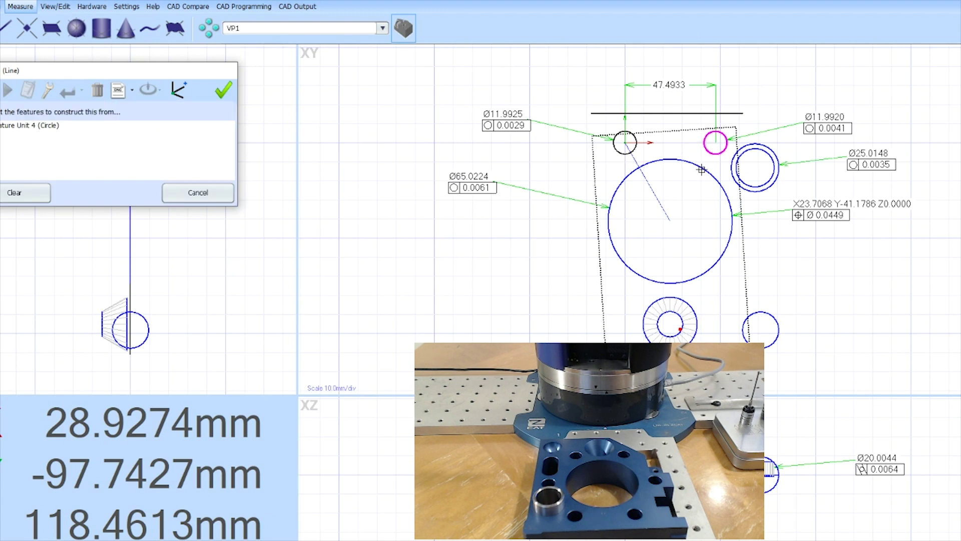
{"action": "left_click", "coordinate": [694, 166]}
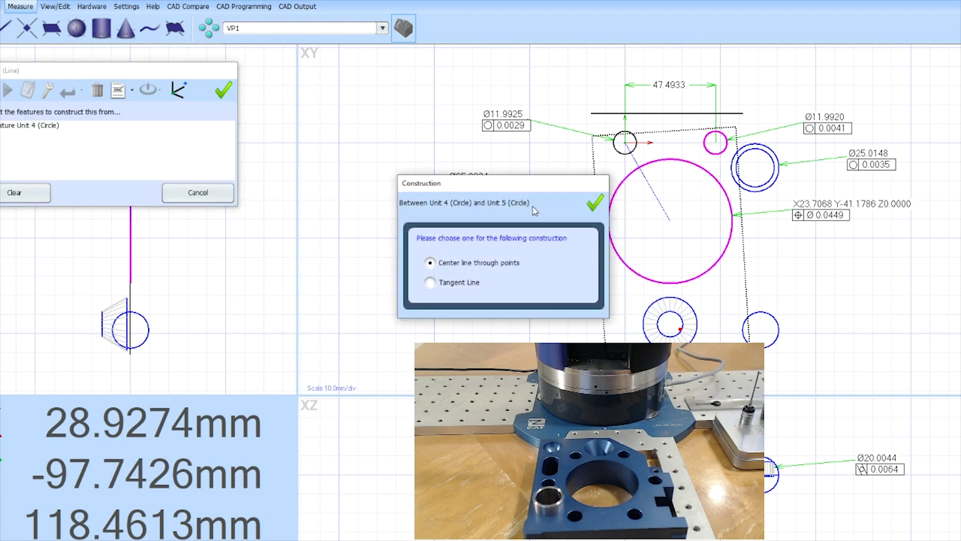
{"action": "left_click", "coordinate": [595, 202]}
{"action": "left_click", "coordinate": [226, 95]}
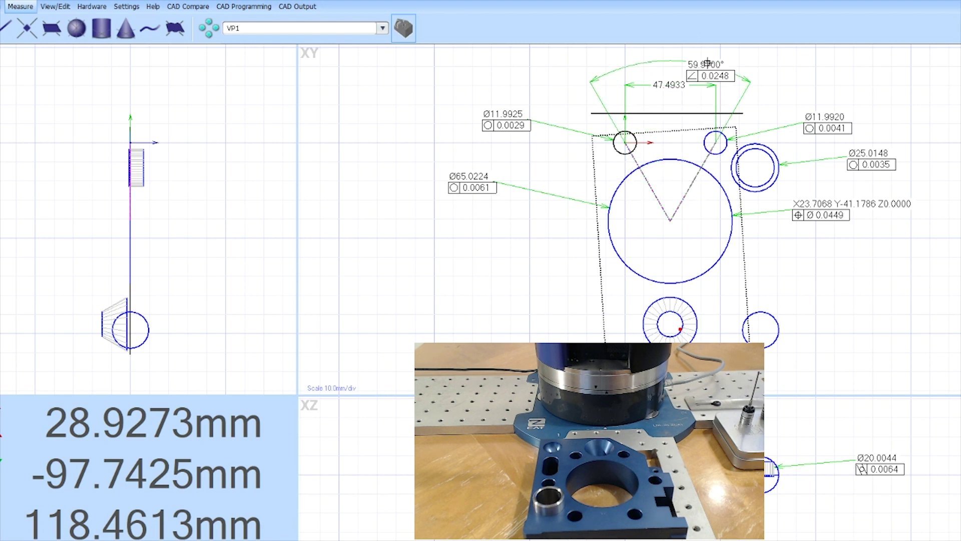
{"action": "left_click", "coordinate": [749, 63]}
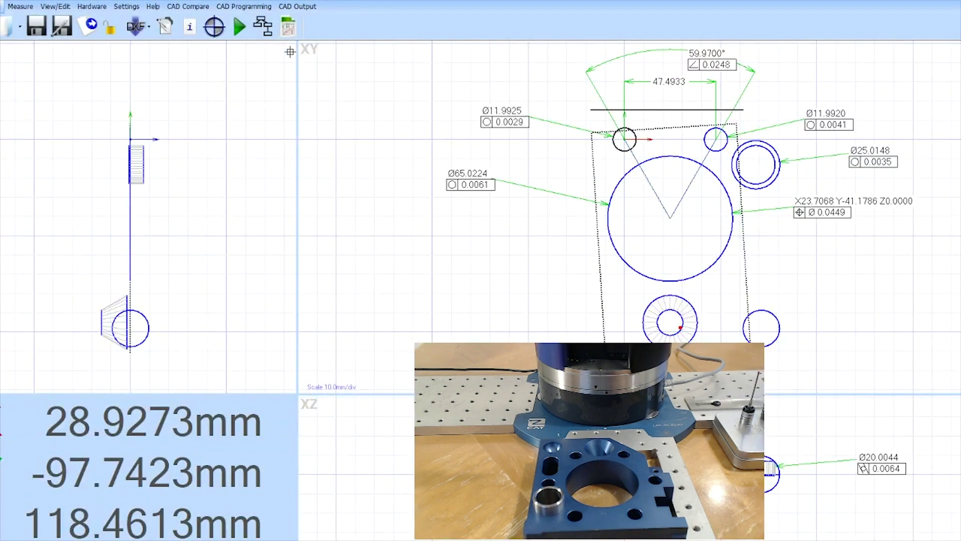
Step: Check the constructed lines' entries in the inspection program and close it
{"action": "left_click", "coordinate": [264, 26]}
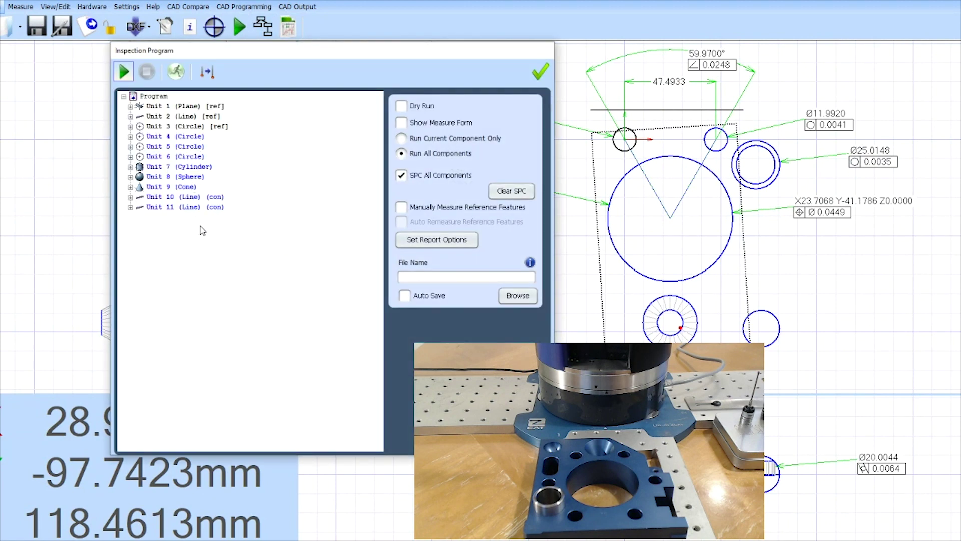
{"action": "left_click", "coordinate": [545, 78]}
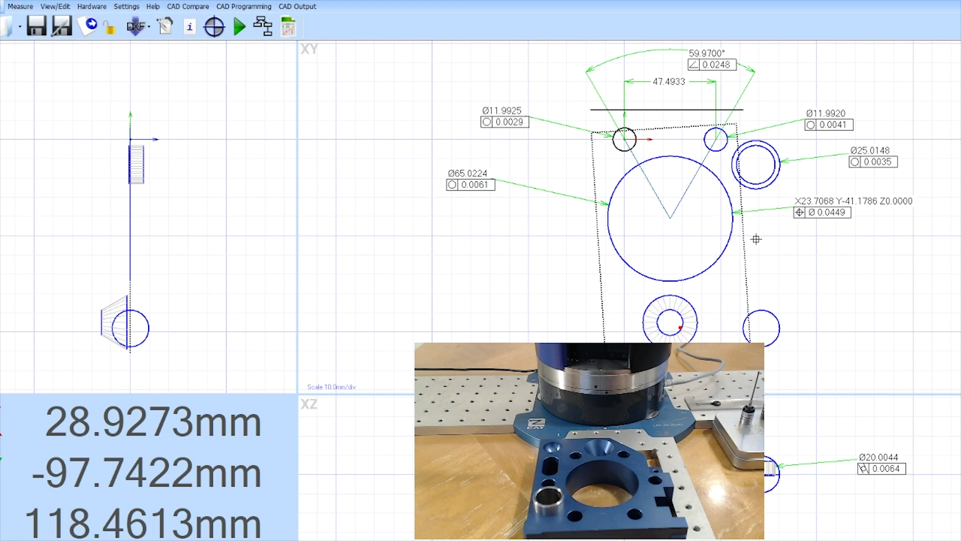
Step: Assign datum A to the reference plane and accept the change
{"action": "double_click", "coordinate": [742, 236]}
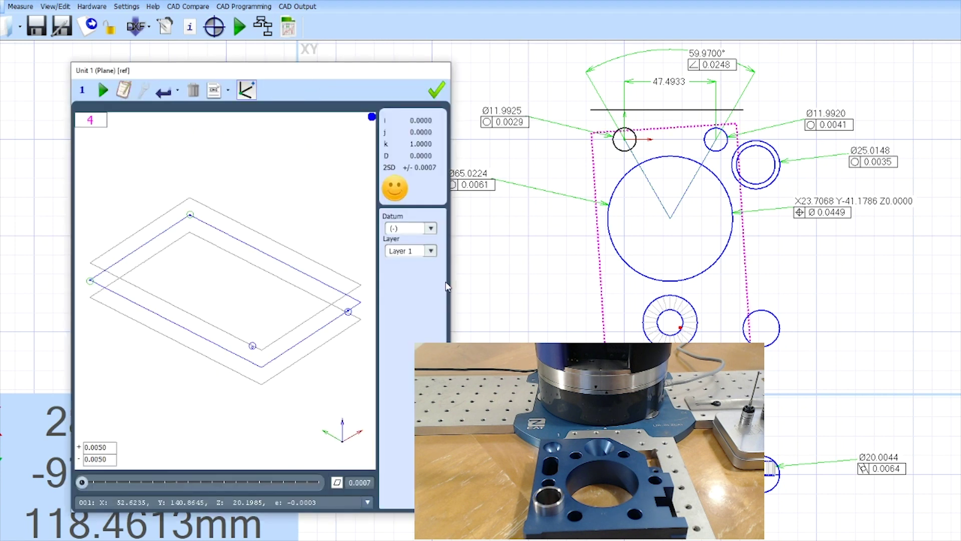
{"action": "left_click", "coordinate": [430, 229]}
{"action": "left_click", "coordinate": [400, 245]}
{"action": "left_click", "coordinate": [436, 89]}
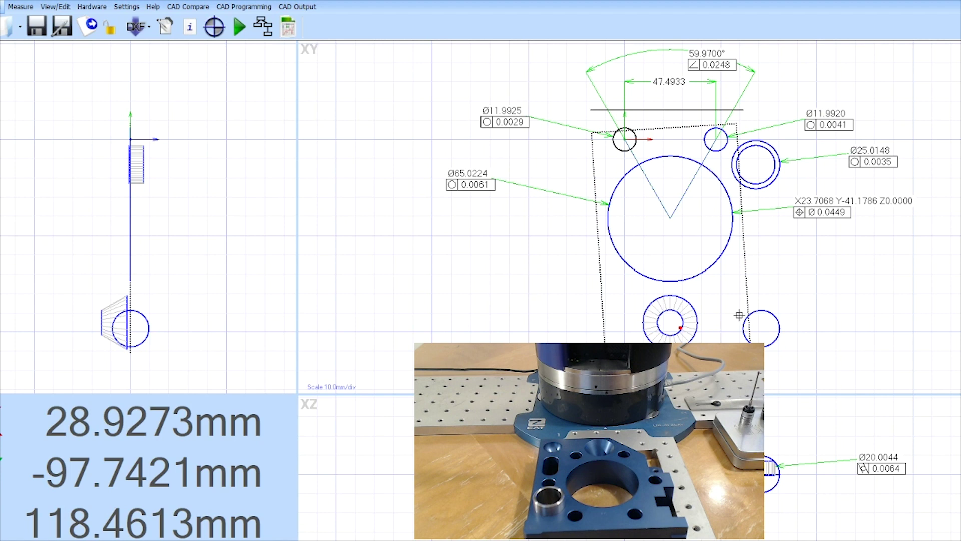
Step: Change the reference plane's flatness label to a datum A symbol and place it below the part views
{"action": "left_click", "coordinate": [748, 285]}
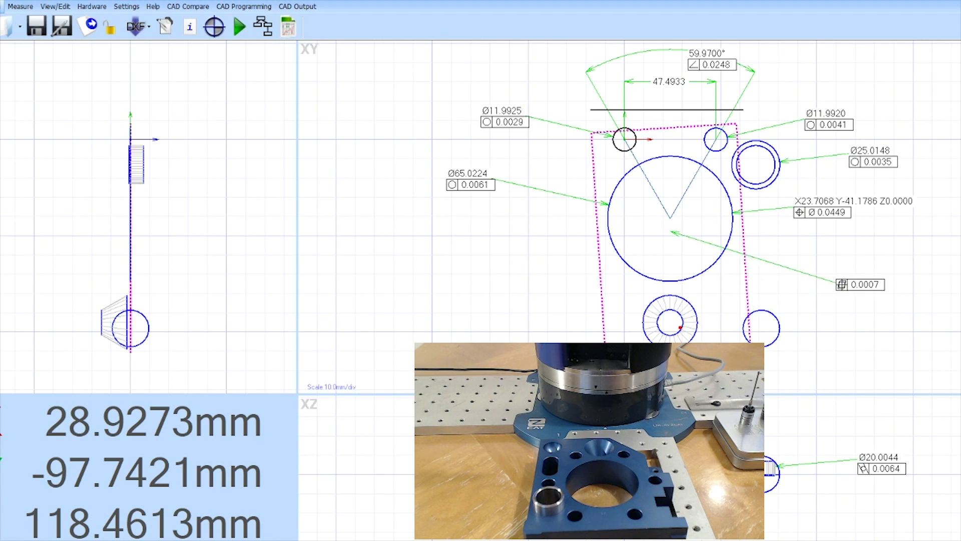
{"action": "left_click", "coordinate": [851, 293]}
{"action": "mouse_move", "coordinate": [854, 305]}
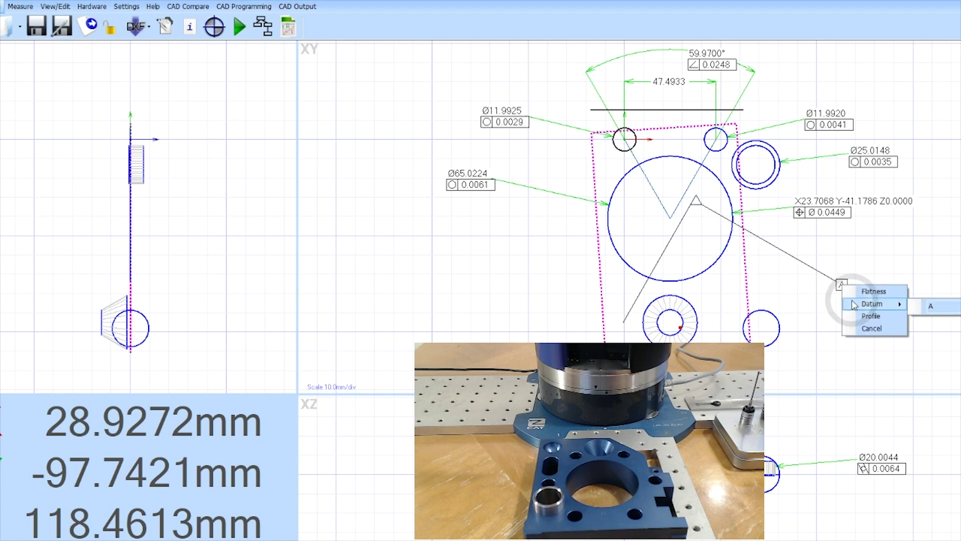
{"action": "left_click_drag", "start_coordinate": [828, 282], "coordinate": [773, 389]}
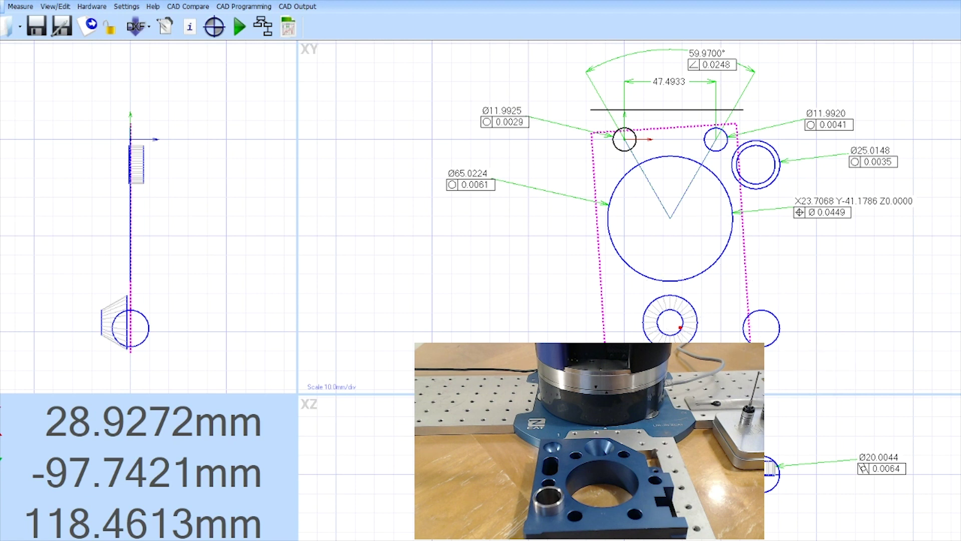
Step: Assign datum B to the reference line along the part's upper edge and place its symbol above the line's end
{"action": "left_click", "coordinate": [653, 111]}
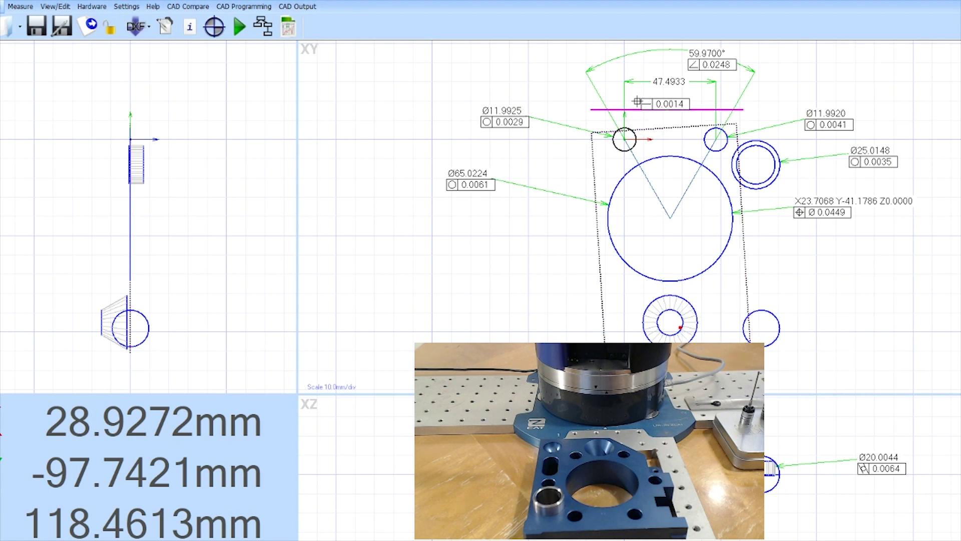
{"action": "left_click_drag", "start_coordinate": [666, 108], "coordinate": [561, 65]}
{"action": "right_click", "coordinate": [544, 65]}
{"action": "mouse_move", "coordinate": [602, 86]}
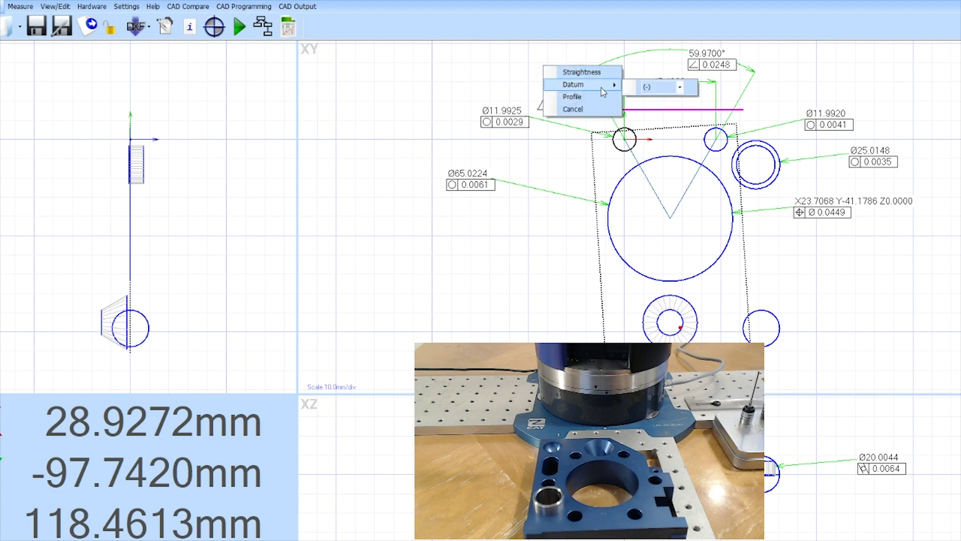
{"action": "left_click", "coordinate": [679, 87]}
{"action": "left_click", "coordinate": [671, 111]}
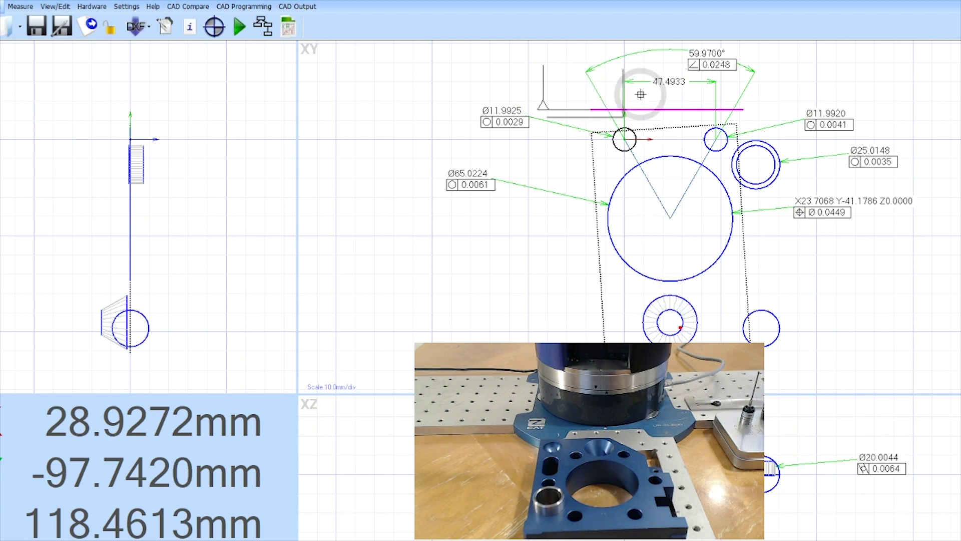
{"action": "left_click", "coordinate": [566, 60]}
{"action": "left_click", "coordinate": [562, 130]}
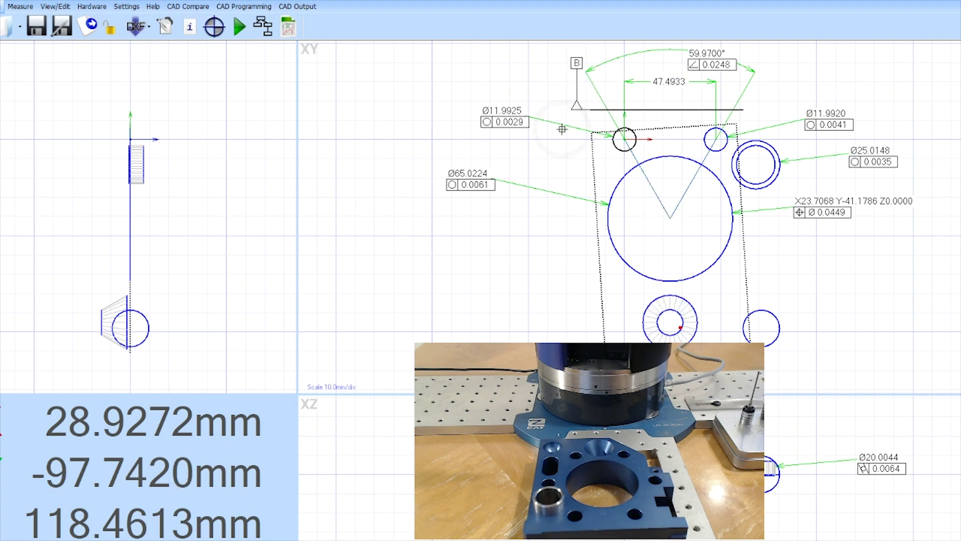
Step: Assign datum C to the 12 mm circle at the origin, place its symbol left of the part, and lower the 65 mm circle's label
{"action": "left_click", "coordinate": [614, 146]}
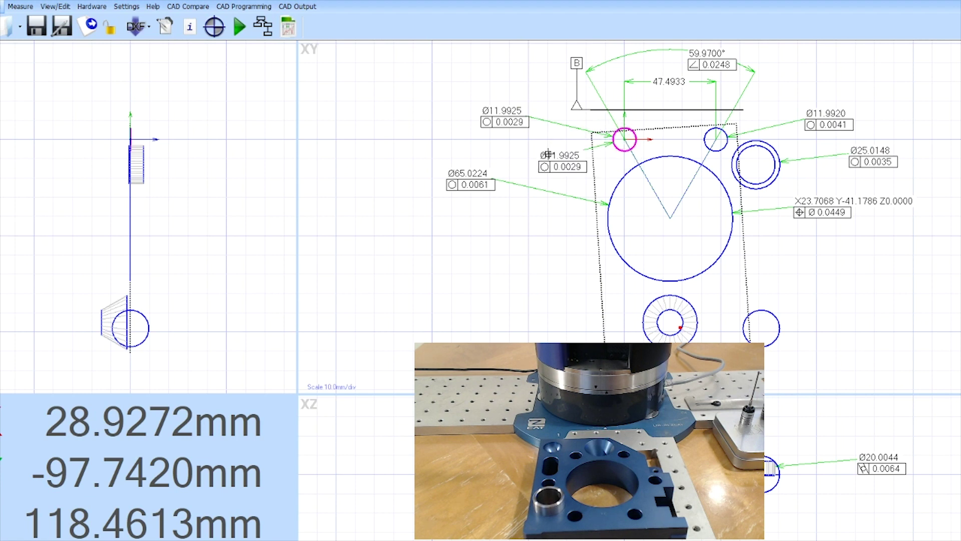
{"action": "left_click", "coordinate": [539, 161]}
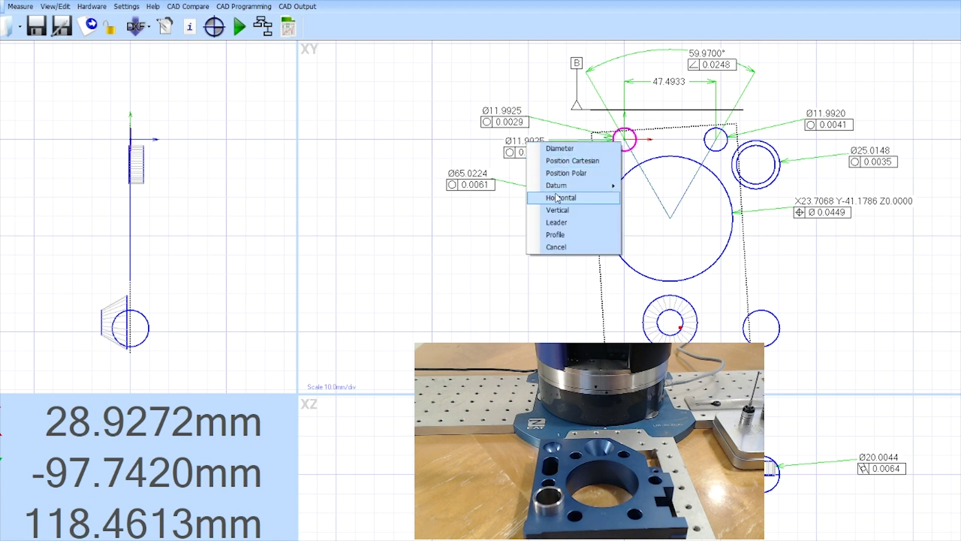
{"action": "mouse_move", "coordinate": [583, 190]}
{"action": "left_click", "coordinate": [677, 188]}
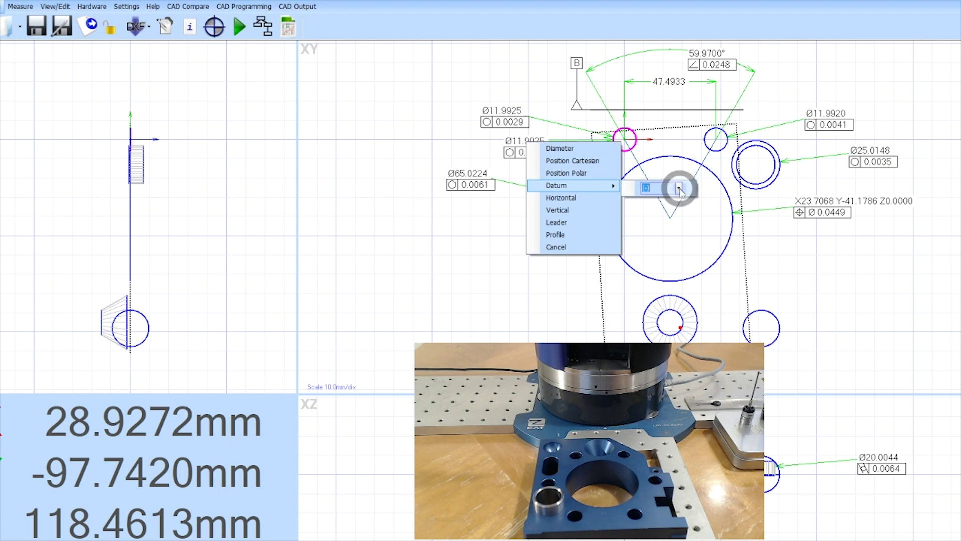
{"action": "left_click", "coordinate": [655, 205]}
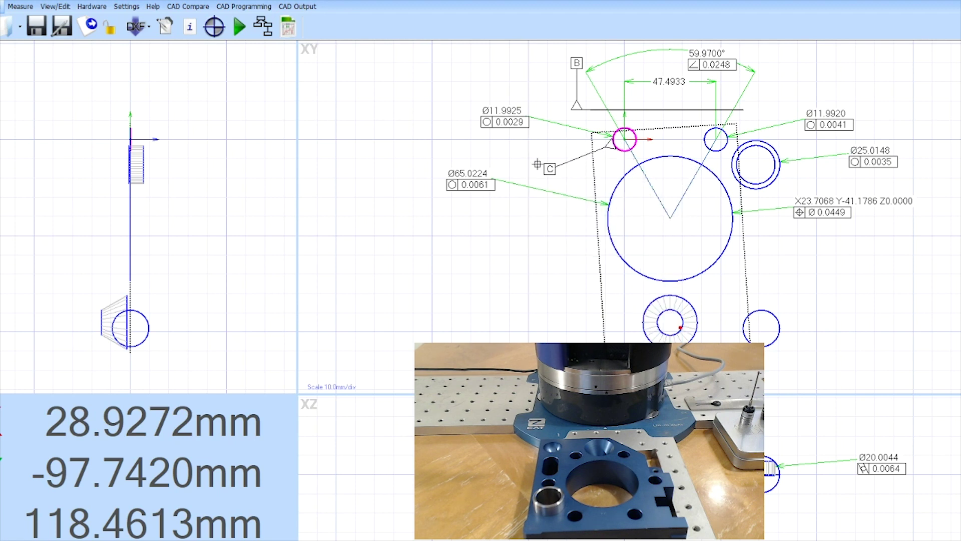
{"action": "left_click", "coordinate": [440, 140]}
{"action": "left_click", "coordinate": [469, 180]}
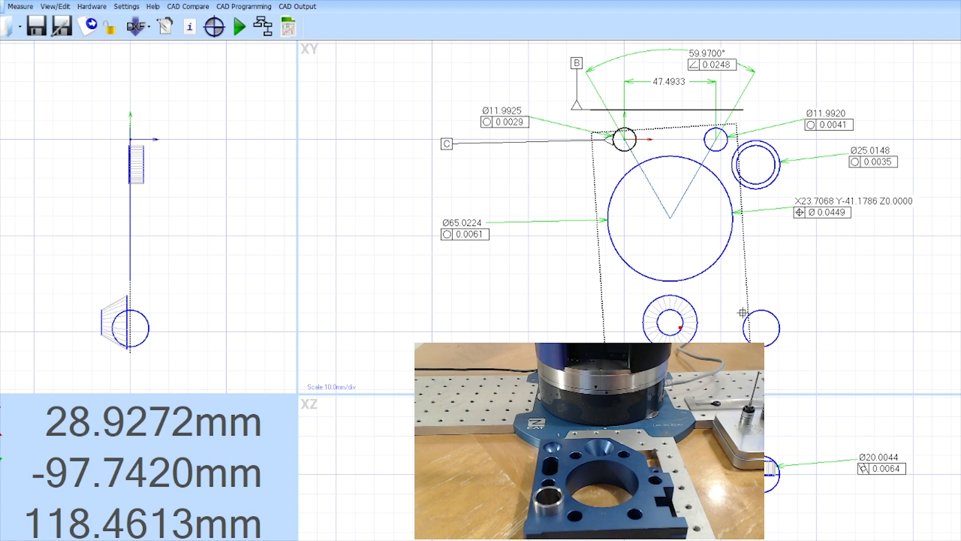
Step: Add a Cartesian position dimension to the right-hand 12 mm circle and place it above the circle's diameter label
{"action": "left_click", "coordinate": [718, 143]}
{"action": "right_click", "coordinate": [842, 57]}
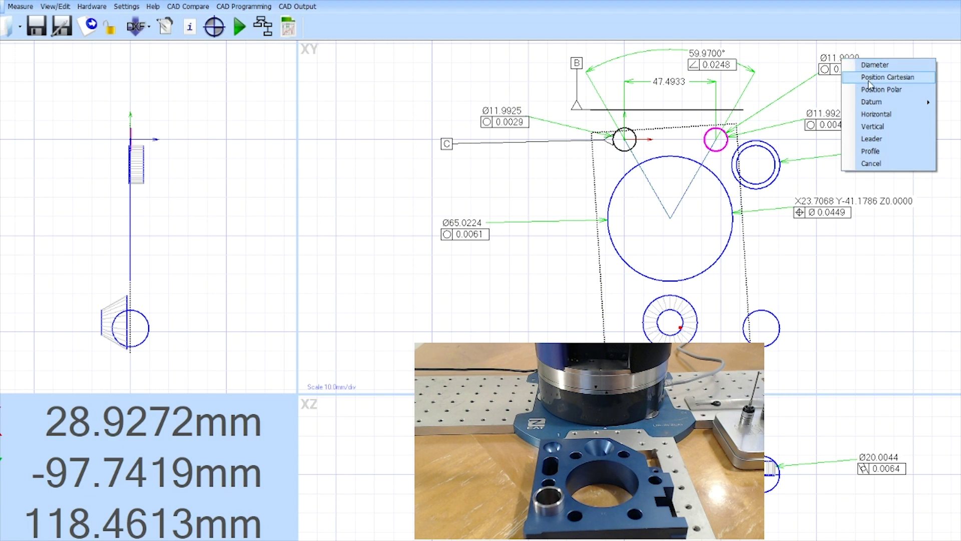
{"action": "left_click", "coordinate": [874, 78]}
Step: Add datums A, B and C in that order to the right-hand 12 mm circle's true position and accept the dimension
{"action": "left_click", "coordinate": [877, 74]}
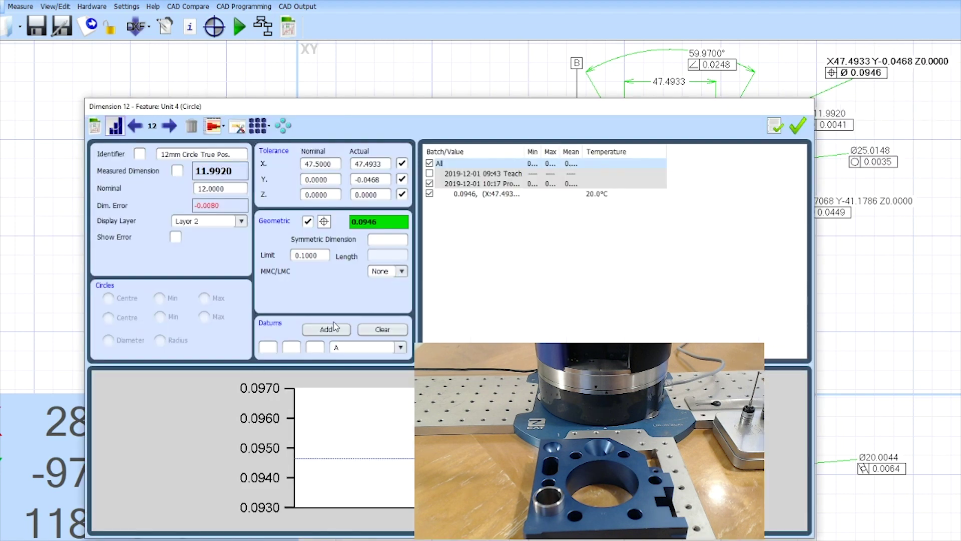
{"action": "left_click", "coordinate": [334, 328]}
{"action": "left_click", "coordinate": [400, 347]}
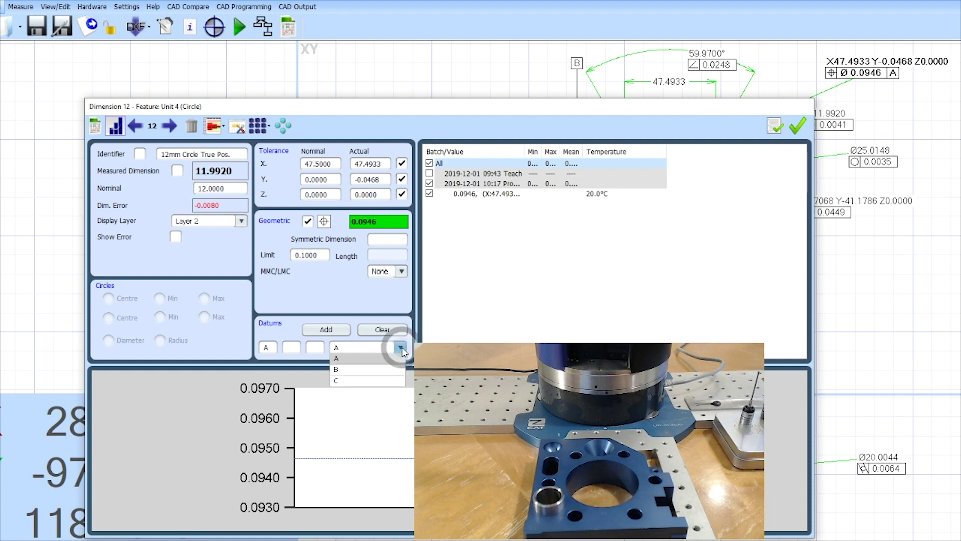
{"action": "left_click", "coordinate": [370, 366]}
{"action": "left_click", "coordinate": [332, 330]}
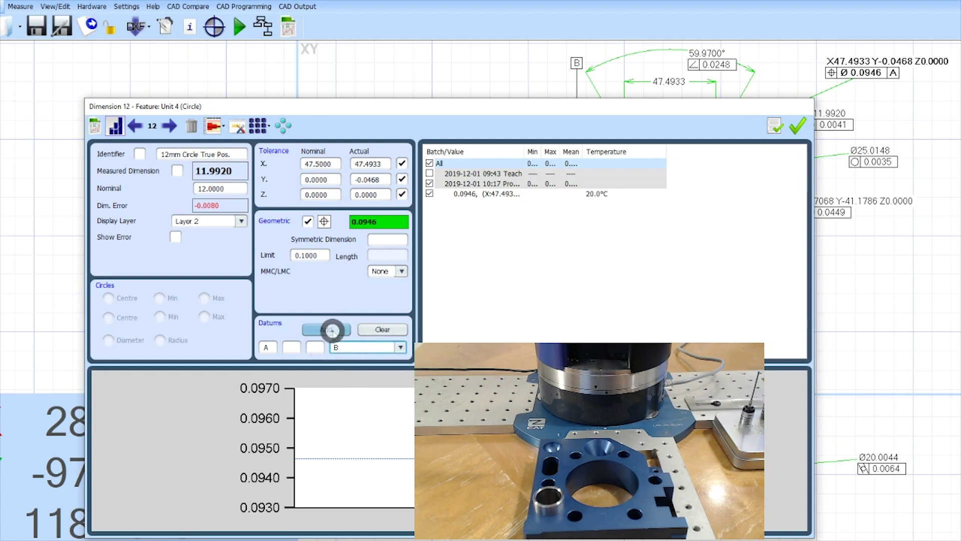
{"action": "left_click", "coordinate": [401, 349]}
{"action": "left_click", "coordinate": [383, 378]}
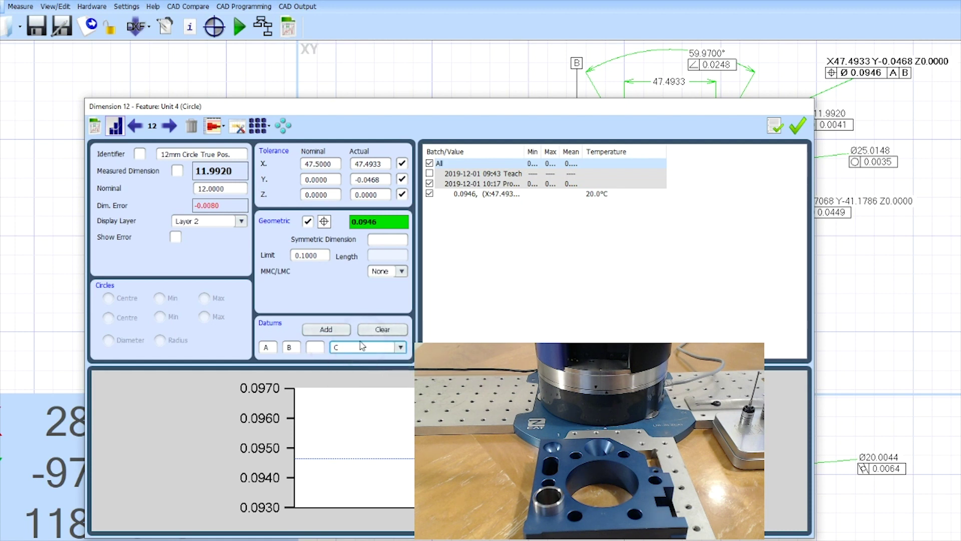
{"action": "left_click", "coordinate": [341, 330]}
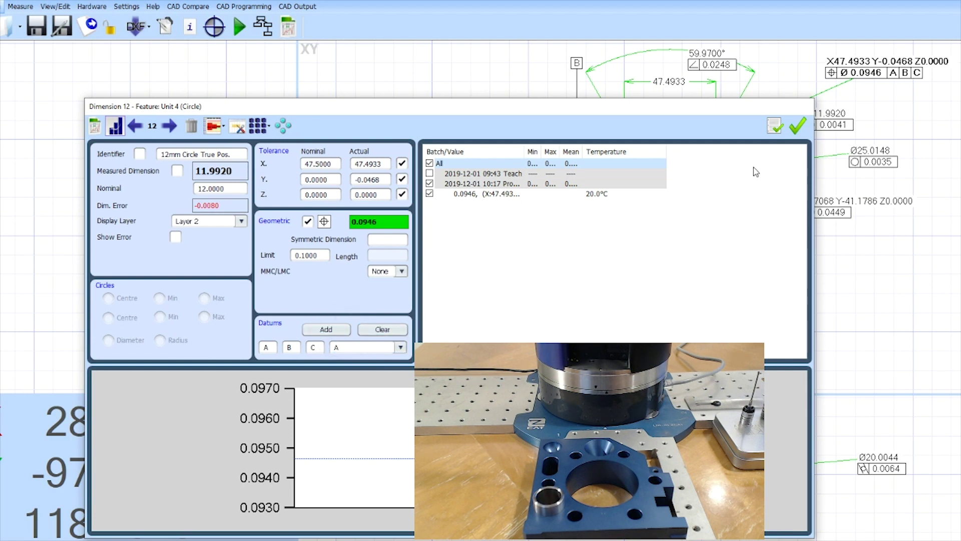
{"action": "left_click", "coordinate": [797, 125]}
Step: Tidy the XY view by repositioning the 12 mm and 65 mm circles' true position labels and the 25 mm circle's diameter label
{"action": "left_click_drag", "start_coordinate": [875, 69], "coordinate": [872, 62]}
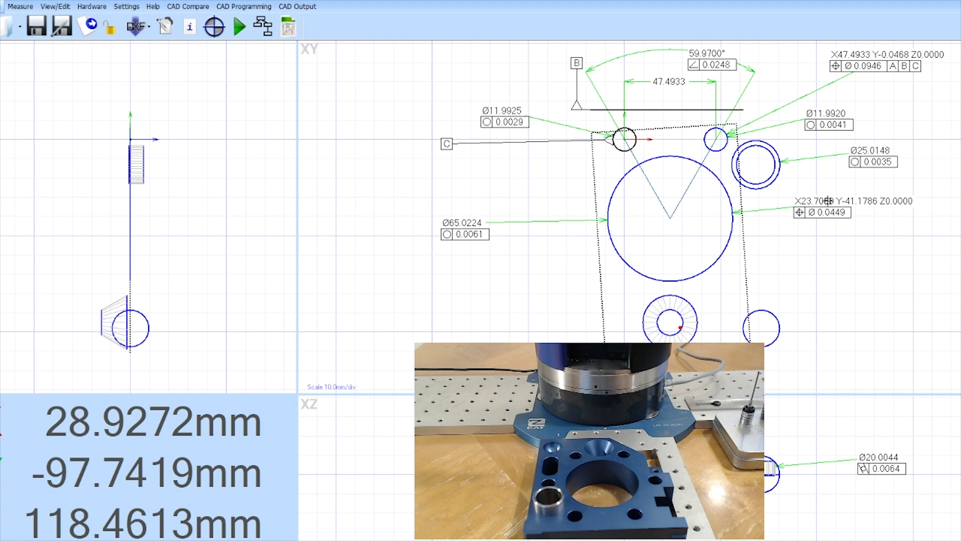
{"action": "left_click_drag", "start_coordinate": [829, 201], "coordinate": [786, 259]}
{"action": "left_click_drag", "start_coordinate": [877, 161], "coordinate": [868, 211]}
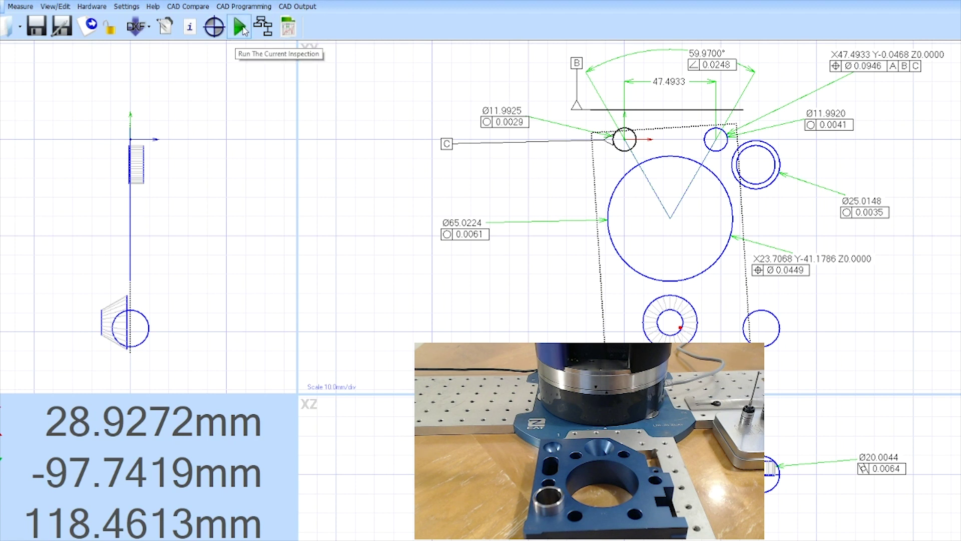
Step: Run the current inspection and review the 65 mm circle's batch results and trend chart
{"action": "left_click", "coordinate": [240, 28]}
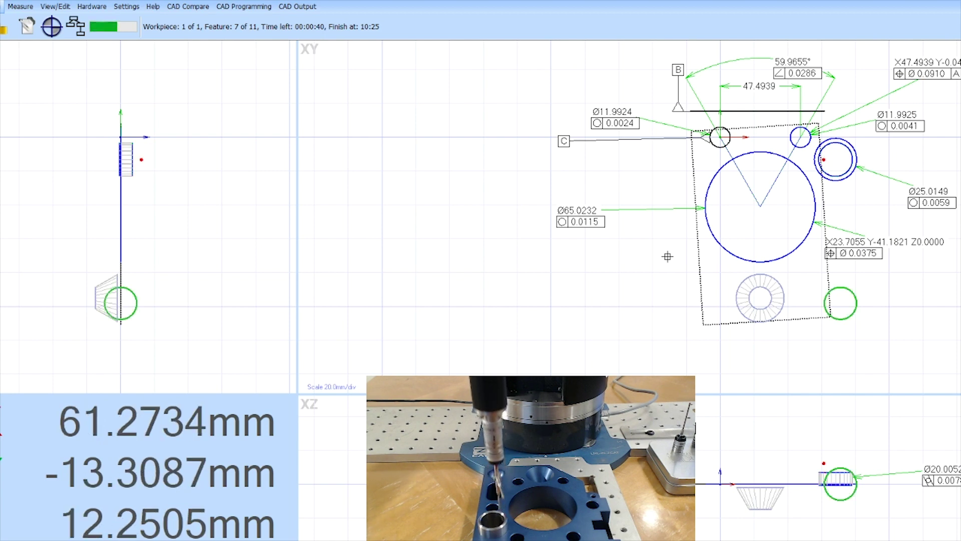
{"action": "double_click", "coordinate": [589, 211]}
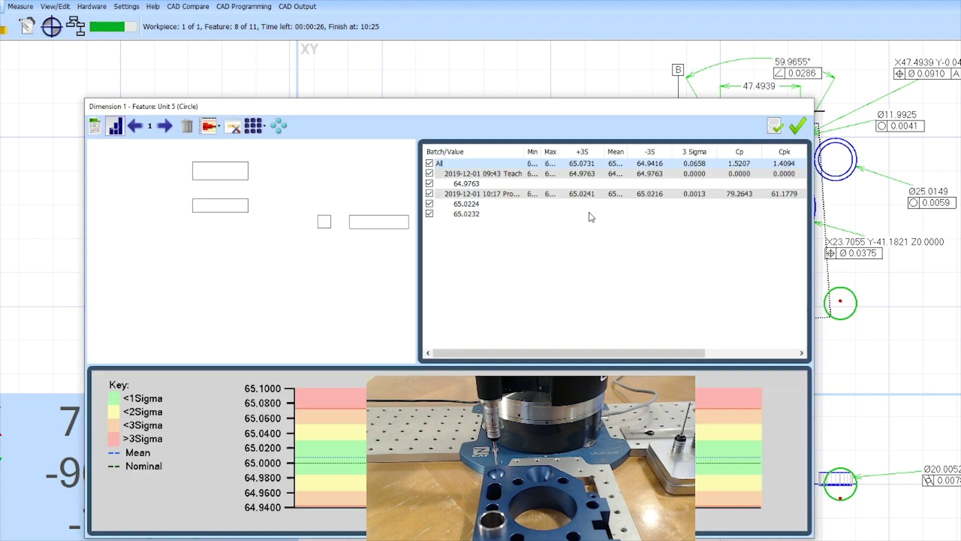
{"action": "left_click_drag", "start_coordinate": [370, 115], "coordinate": [249, 65]}
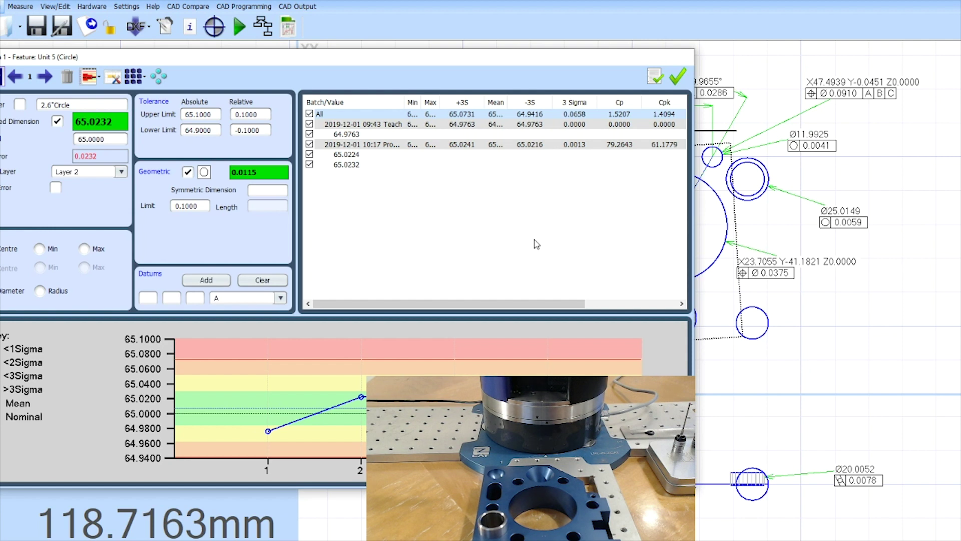
{"action": "left_click", "coordinate": [679, 78]}
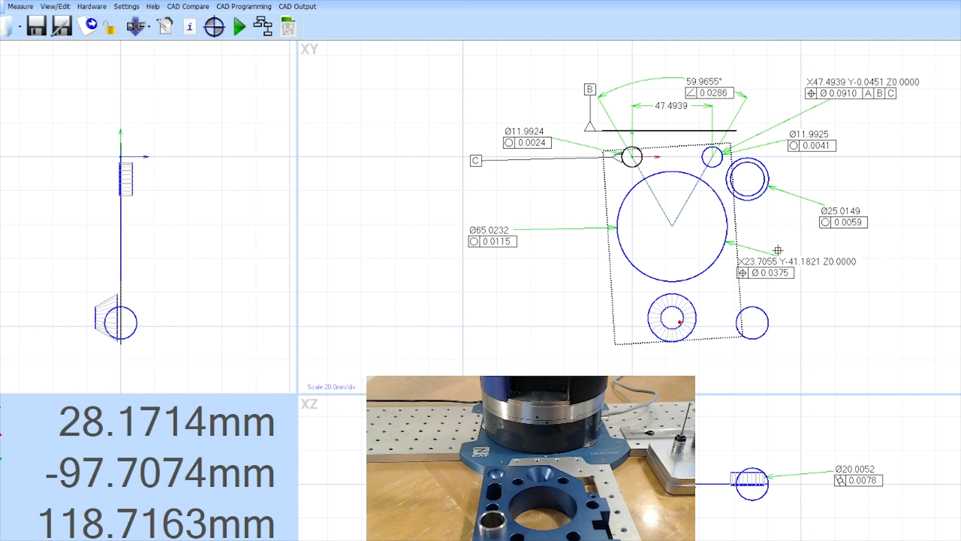
Step: Dimension the cone and the sphere, placing the sphere's diameter label above the cylinder's label in the XZ view
{"action": "left_click", "coordinate": [692, 310]}
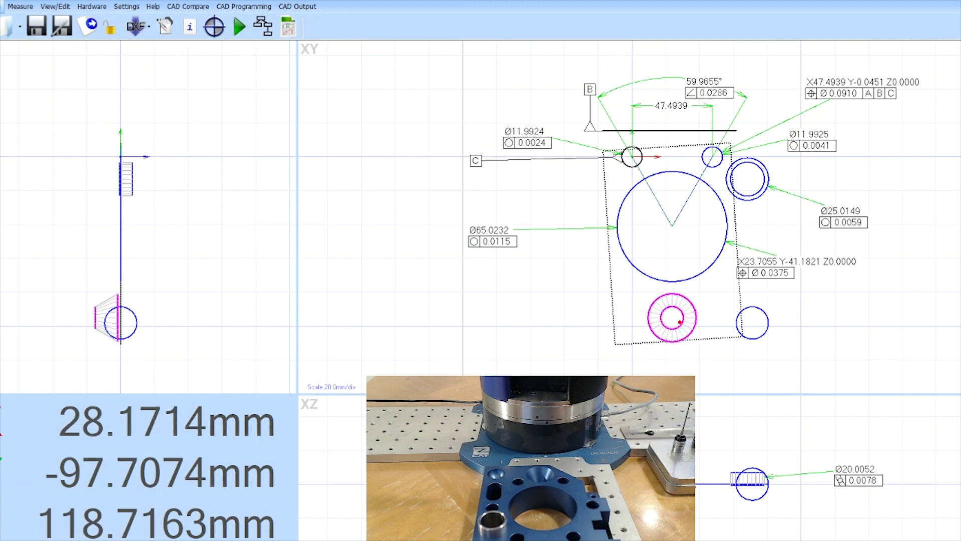
{"action": "left_click", "coordinate": [769, 323]}
{"action": "left_click", "coordinate": [861, 404]}
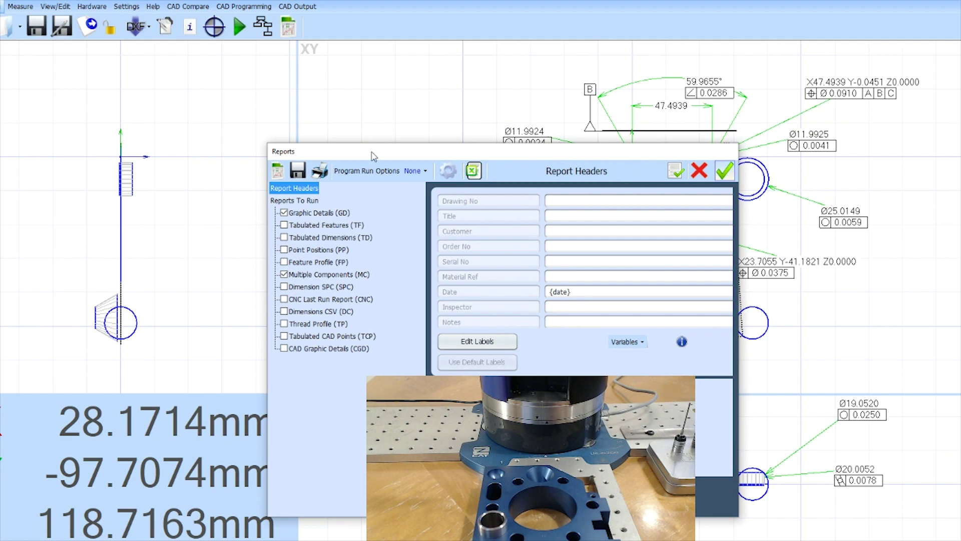
Step: Add Tabulated Dimensions (TD) to the reports to run and generate the selected reports
{"action": "left_click_drag", "start_coordinate": [373, 156], "coordinate": [279, 91]}
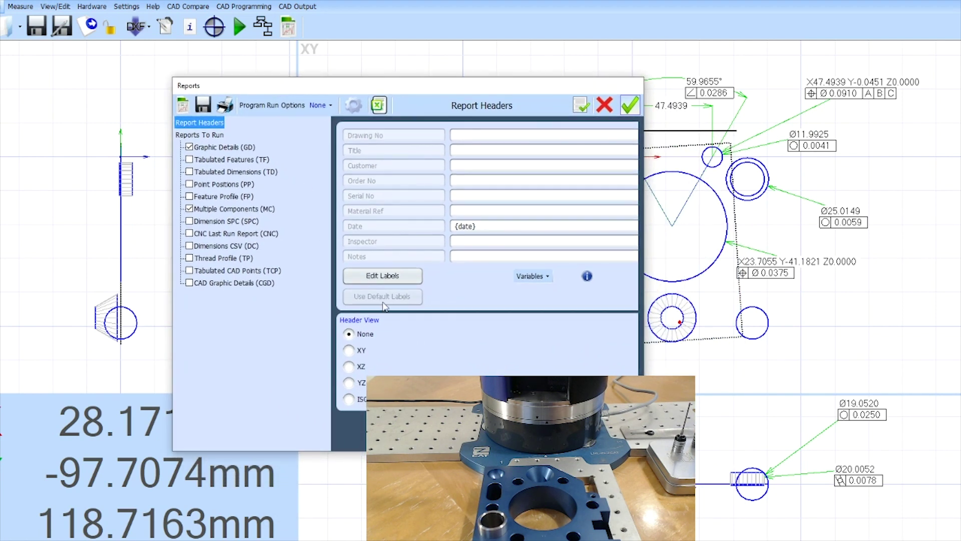
{"action": "left_click_drag", "start_coordinate": [308, 92], "coordinate": [182, 46]}
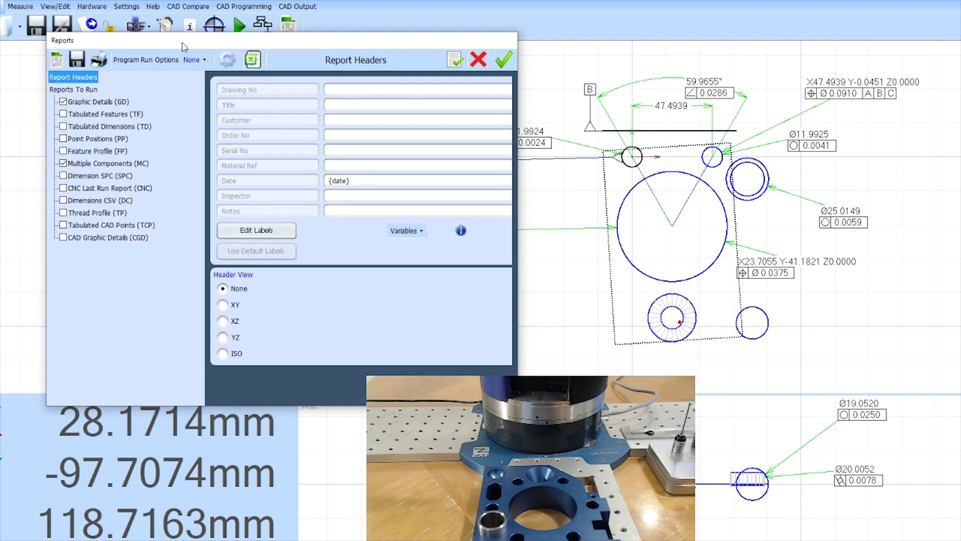
{"action": "left_click", "coordinate": [63, 127]}
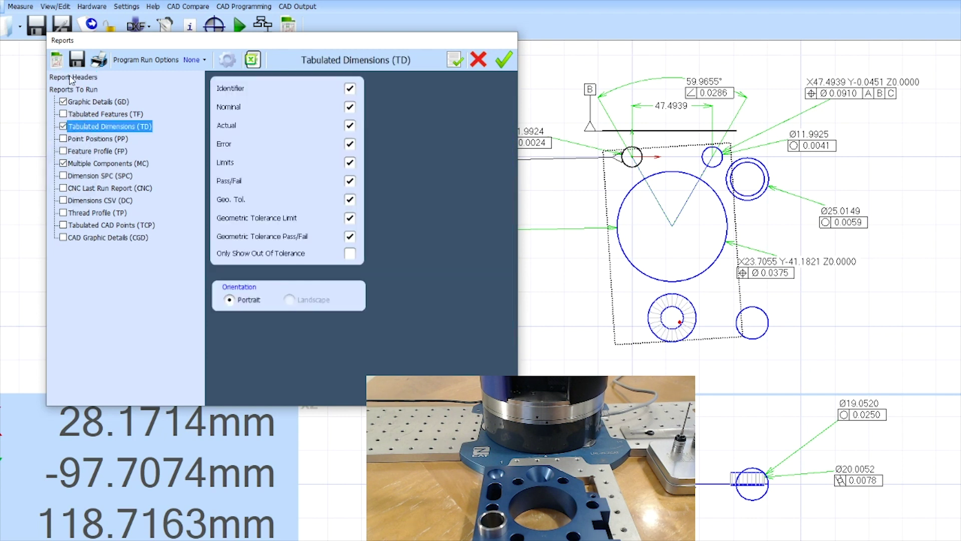
{"action": "left_click", "coordinate": [56, 61]}
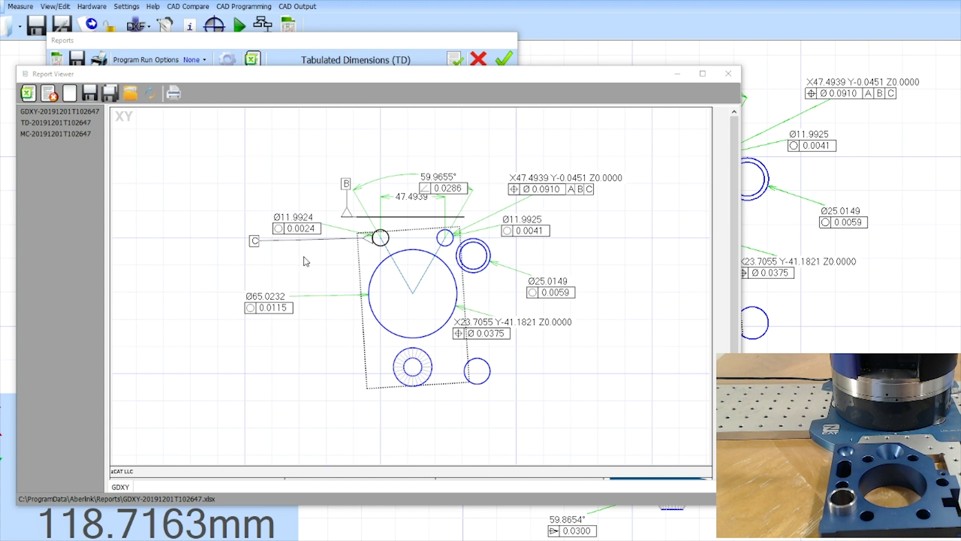
Step: Review the tabulated dimensions and multiple components reports, close the viewer and accept the report settings
{"action": "left_click", "coordinate": [61, 123]}
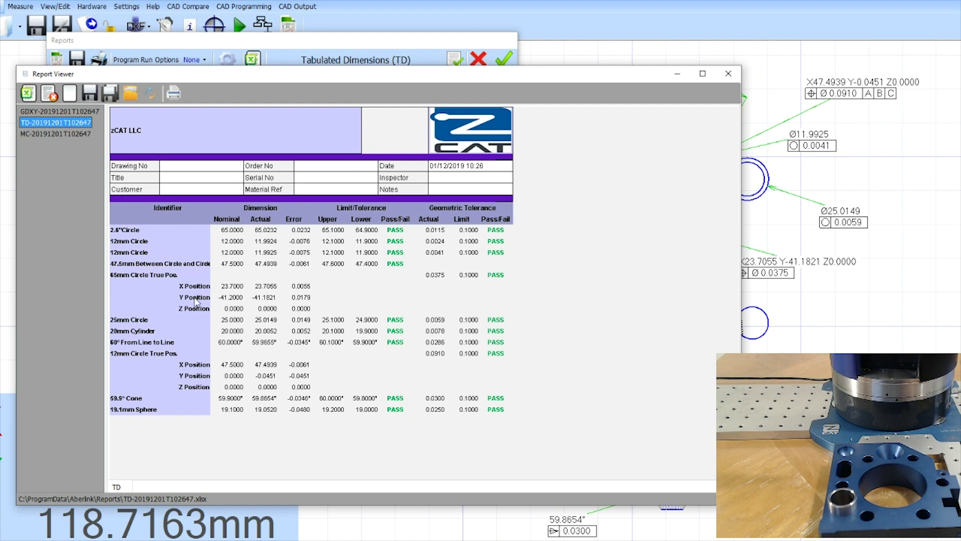
{"action": "left_click", "coordinate": [47, 133]}
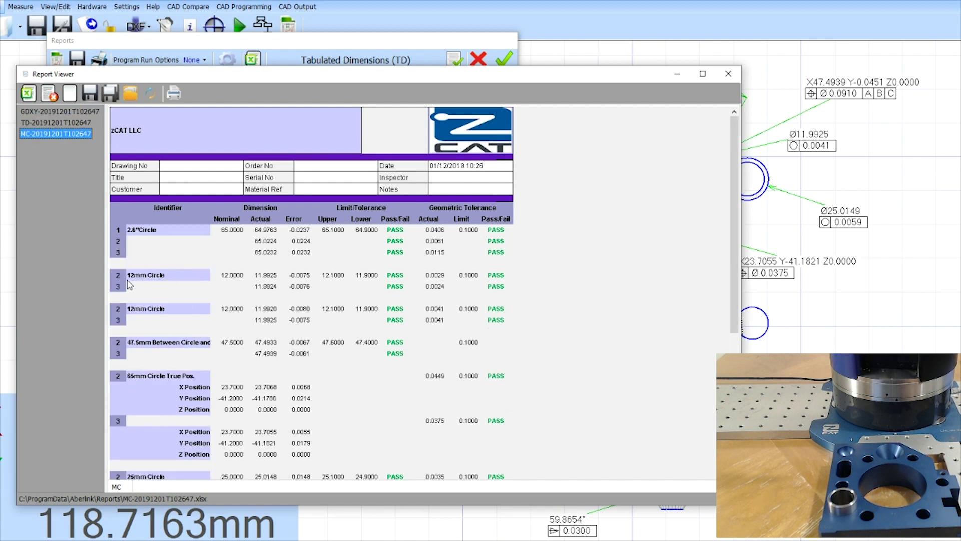
{"action": "scroll", "coordinate": [153, 393], "scroll_direction": "down", "scroll_amount": 5}
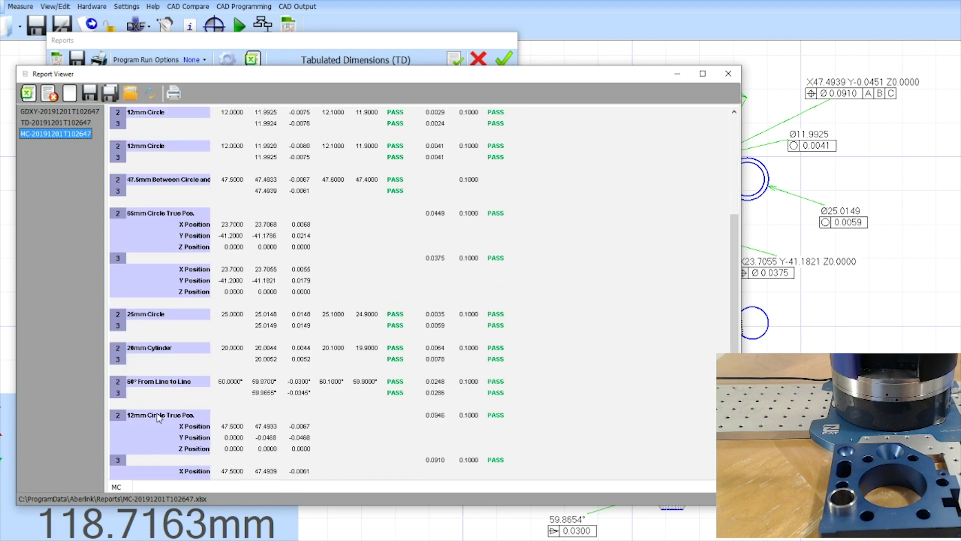
{"action": "scroll", "coordinate": [155, 408], "scroll_direction": "down", "scroll_amount": 2}
{"action": "scroll", "coordinate": [158, 418], "scroll_direction": "up", "scroll_amount": 7}
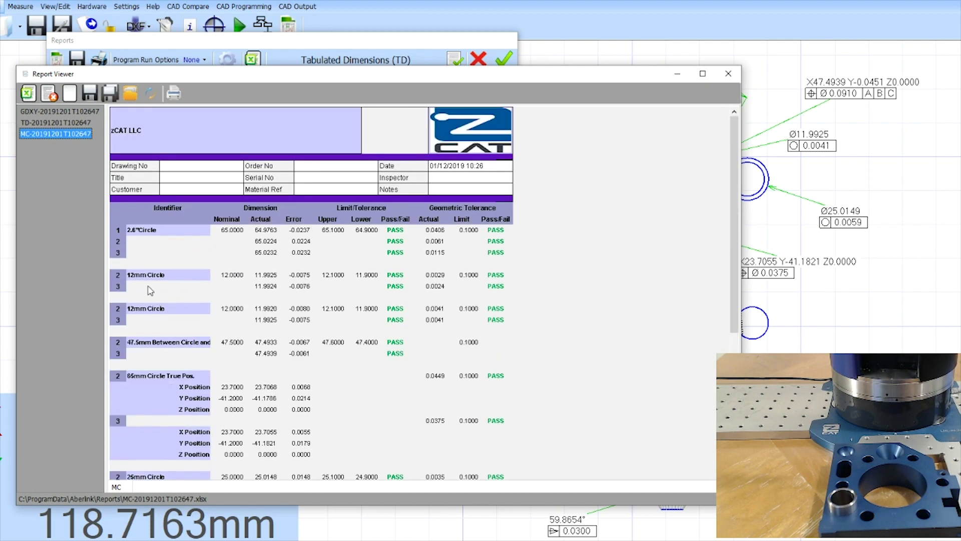
{"action": "scroll", "coordinate": [142, 353], "scroll_direction": "down", "scroll_amount": 5}
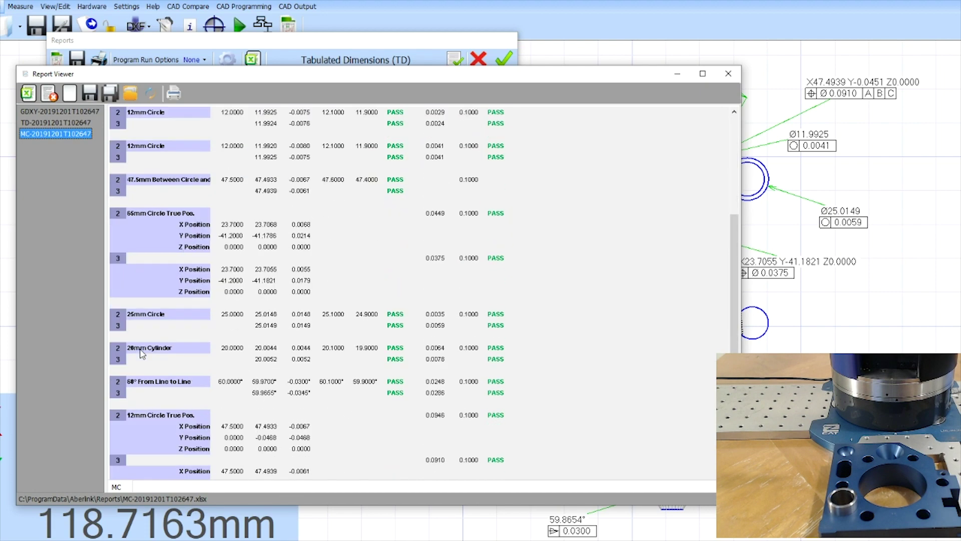
{"action": "scroll", "coordinate": [139, 379], "scroll_direction": "down", "scroll_amount": 2}
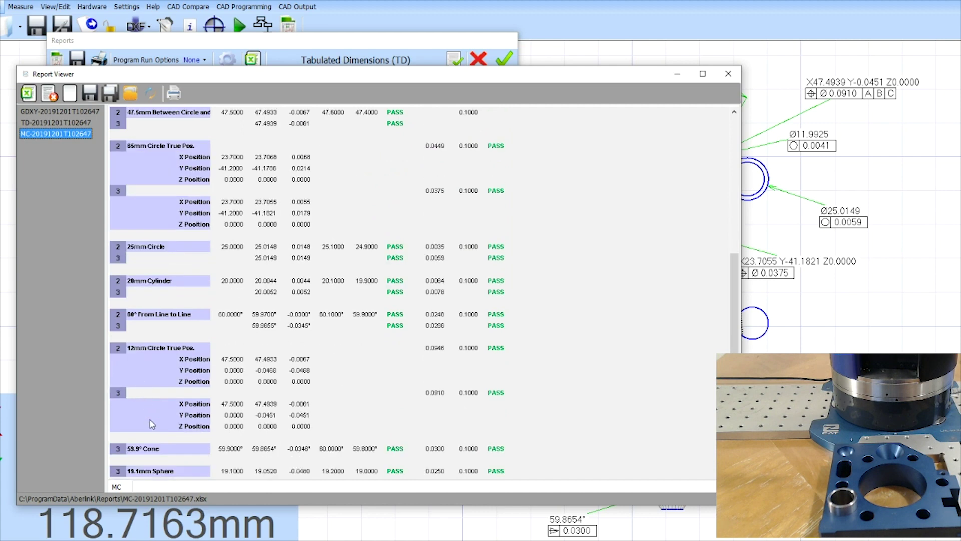
{"action": "scroll", "coordinate": [149, 419], "scroll_direction": "up", "scroll_amount": 7}
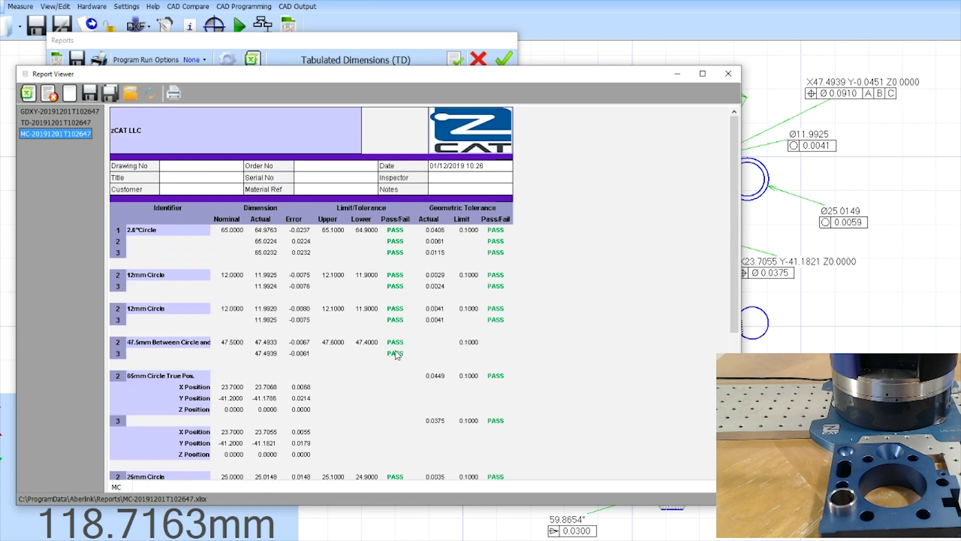
{"action": "scroll", "coordinate": [395, 319], "scroll_direction": "down", "scroll_amount": 6}
{"action": "scroll", "coordinate": [396, 319], "scroll_direction": "up", "scroll_amount": 6}
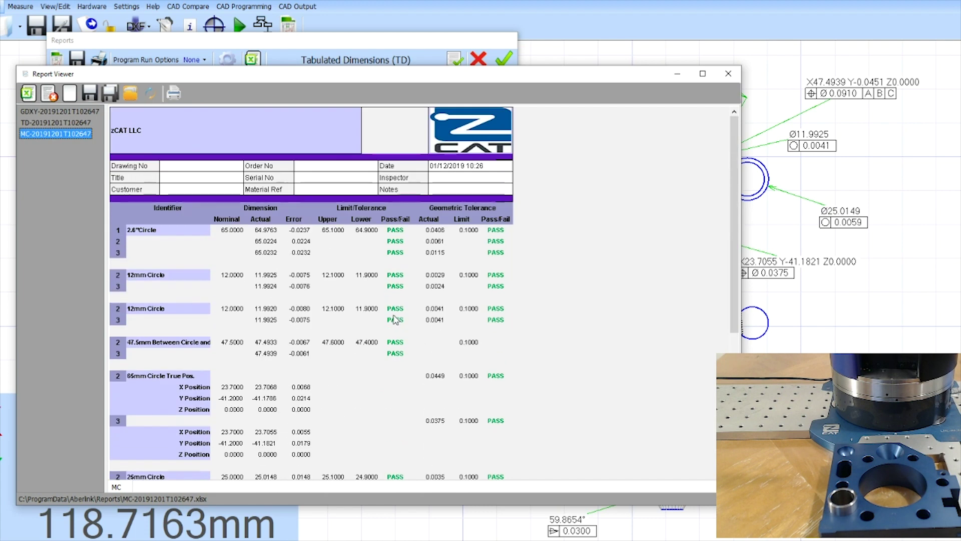
{"action": "left_click", "coordinate": [729, 73]}
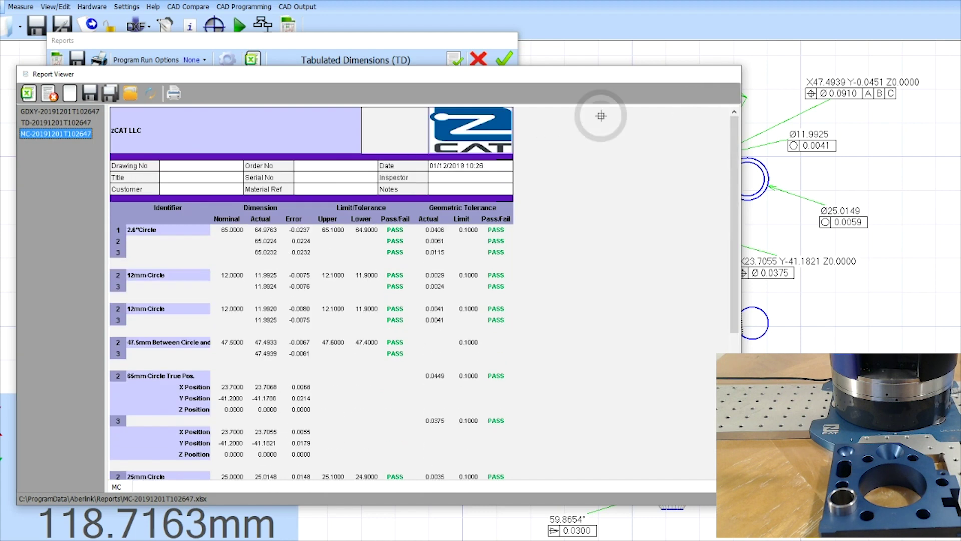
{"action": "left_click", "coordinate": [503, 61]}
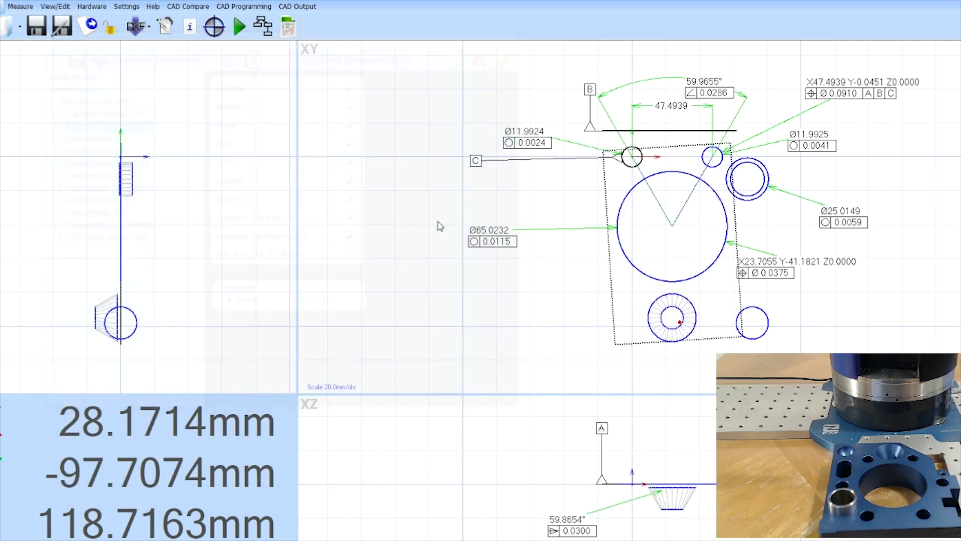